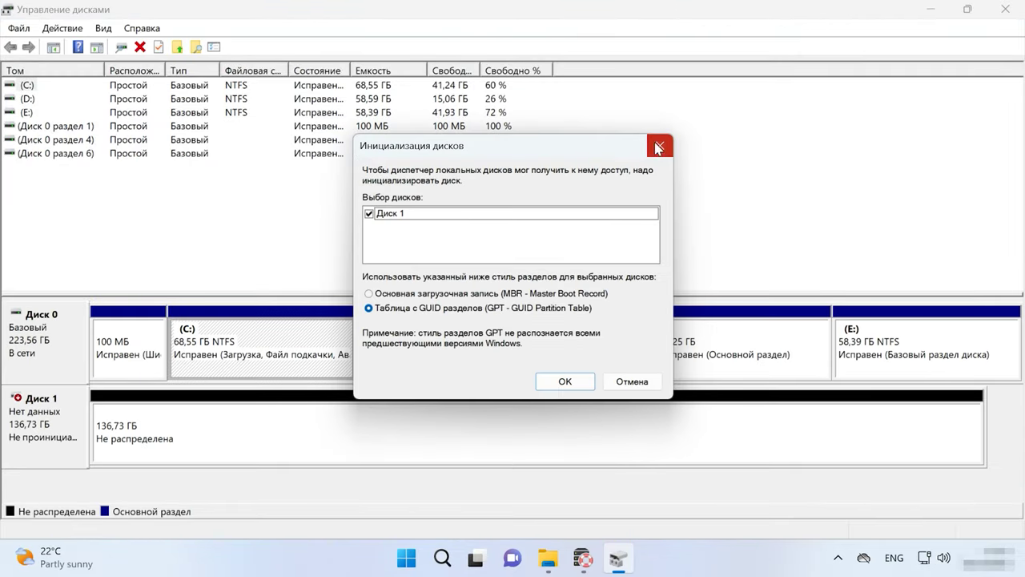
Cancel the initialization of Диск 1 in Disk Management and switch to Hetman RAID Recovery
left_click(643, 386)
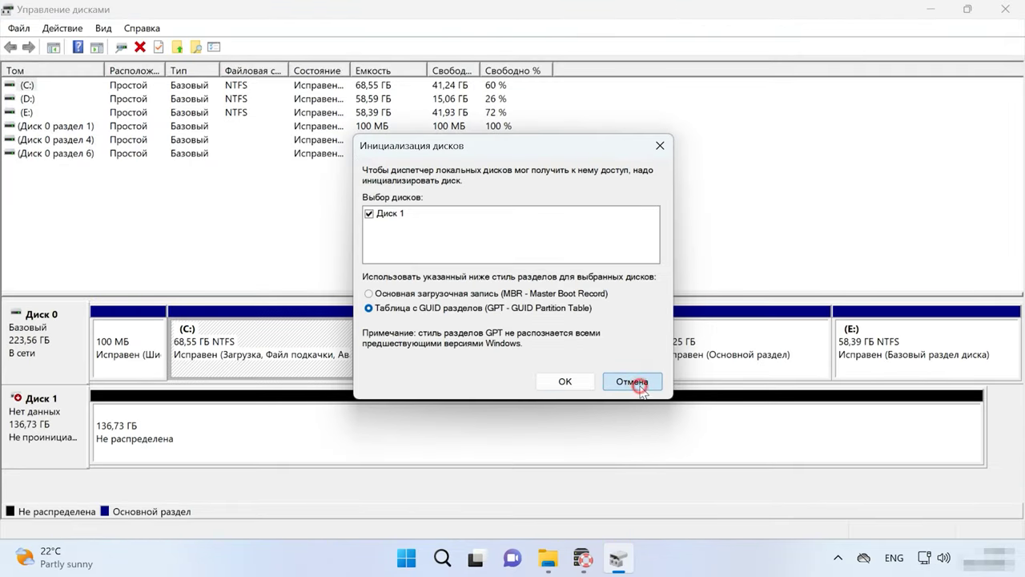
left_click(29, 437)
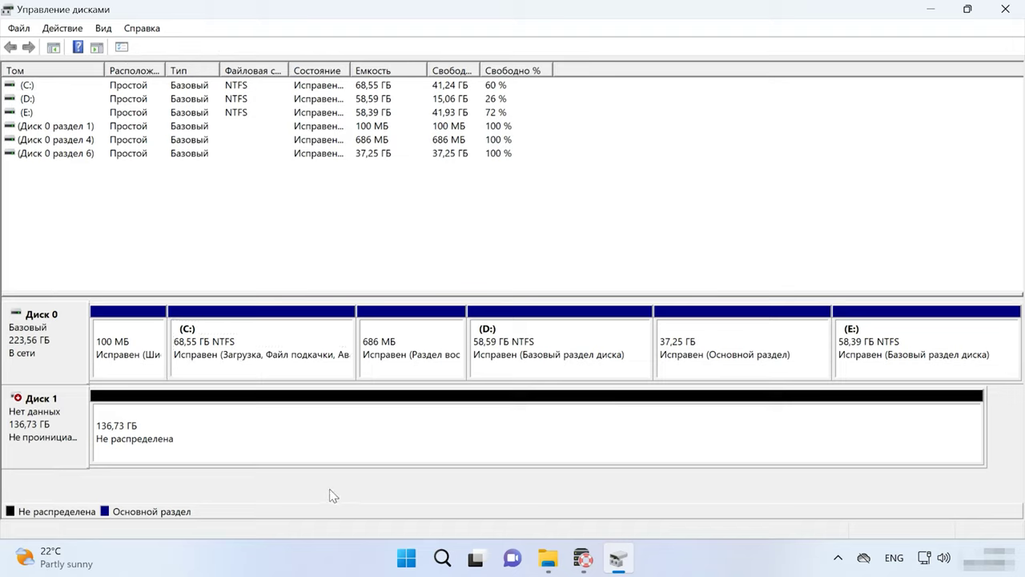
left_click(583, 558)
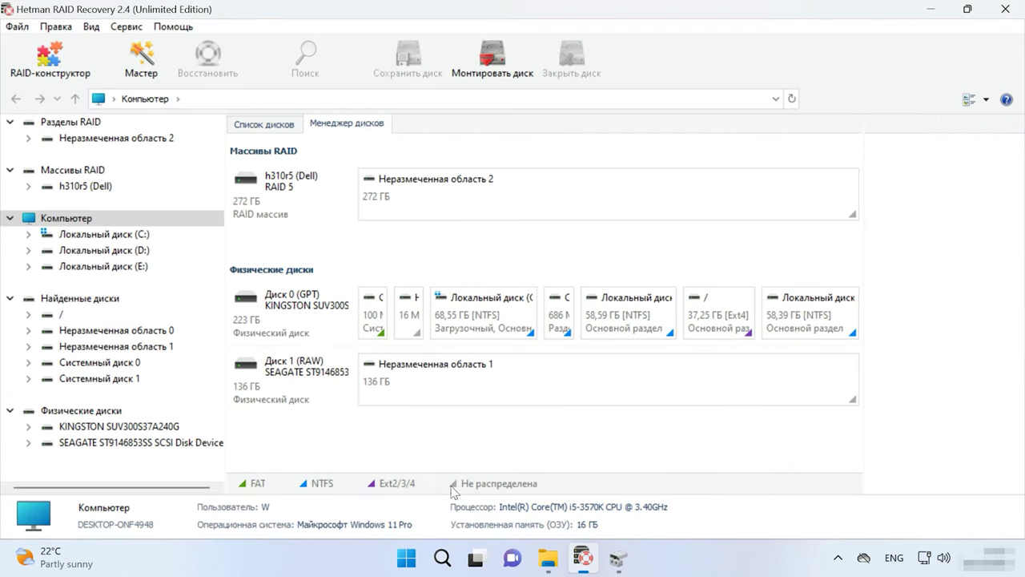
left_click(297, 401)
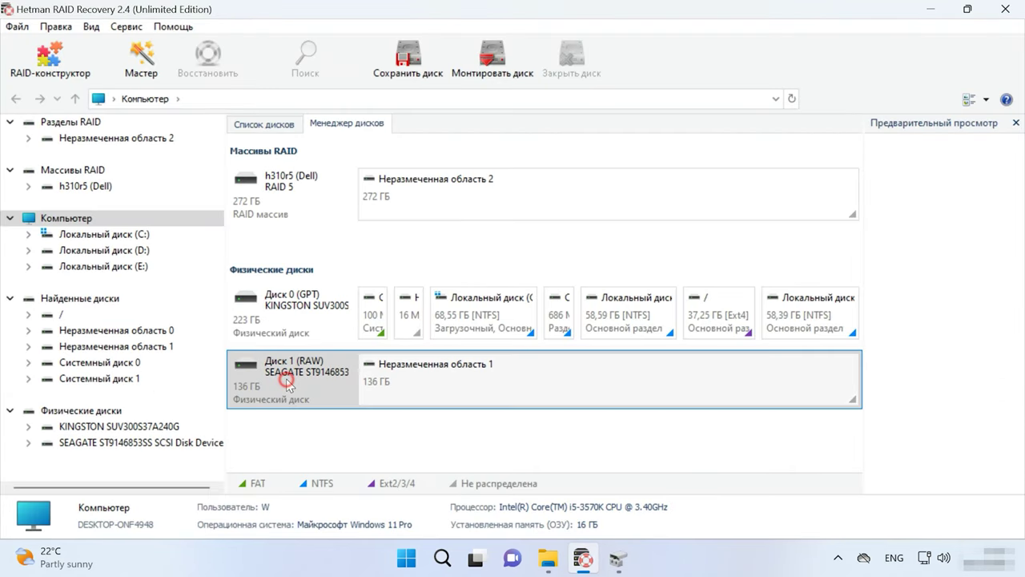
left_click(126, 26)
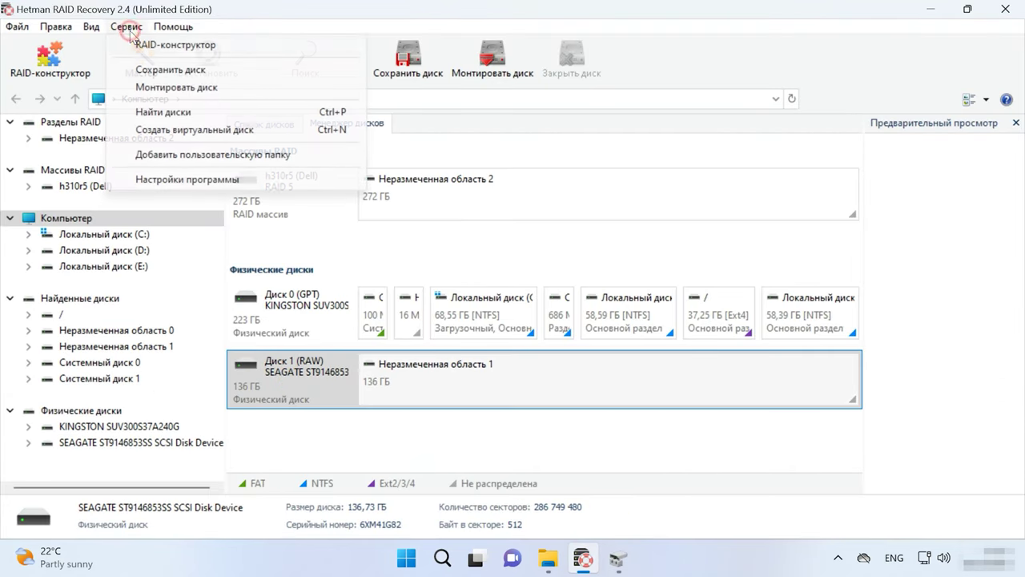
left_click(189, 70)
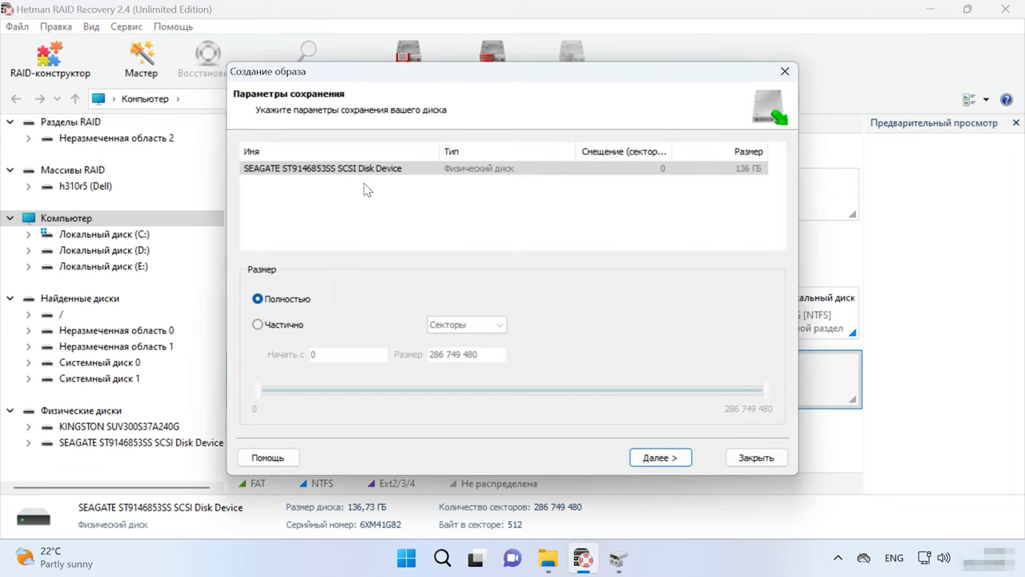
left_click(757, 457)
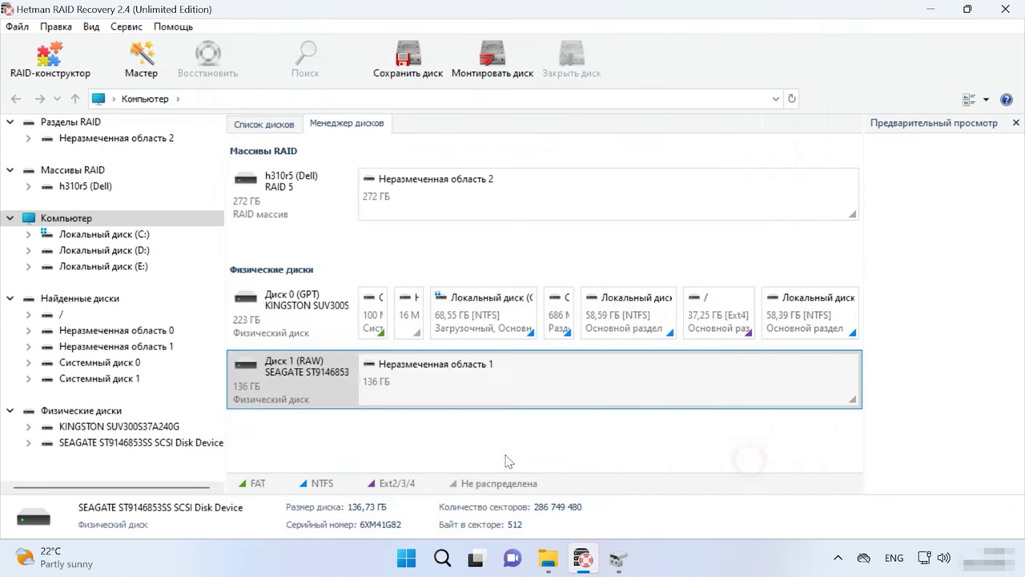
Save a full image of physical Диск 1 to \\Archive\Garbage\образы дисков\PercH310+HBA\SEAGATE ST9146853SS SCSI Disk Device.dsk using the hard-disk method, and finish the wizard
right_click(309, 380)
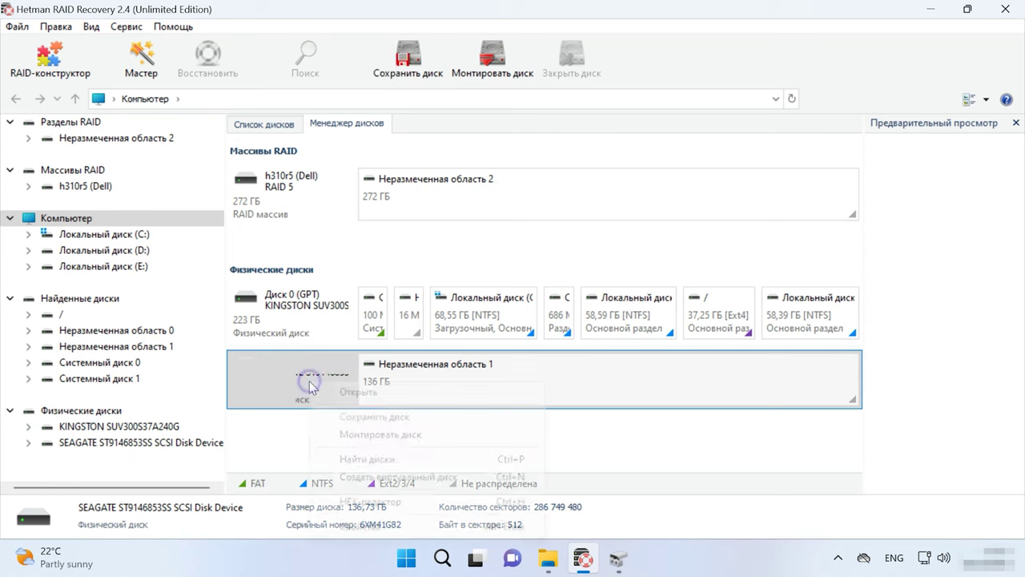
left_click(400, 418)
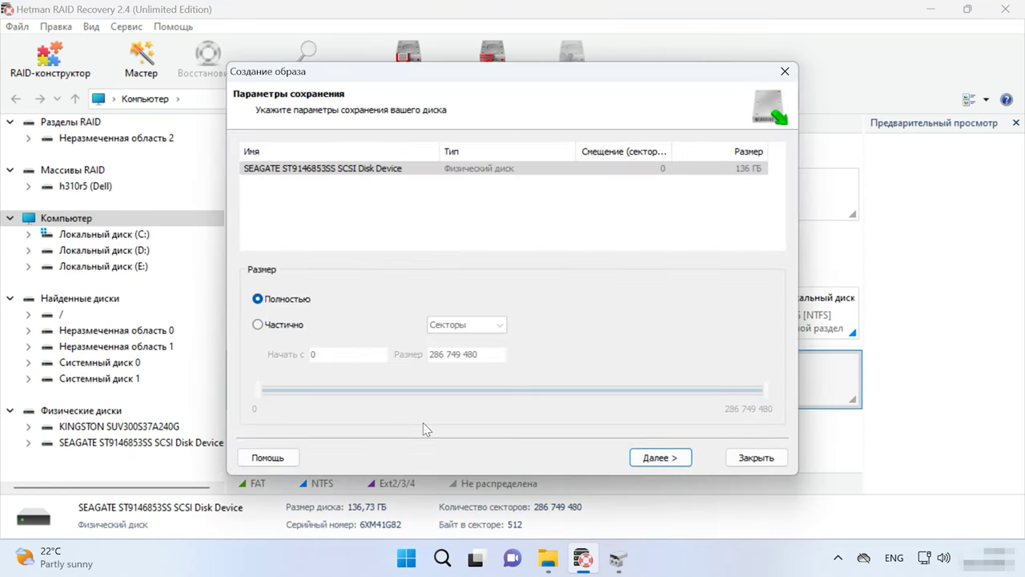
left_click(668, 458)
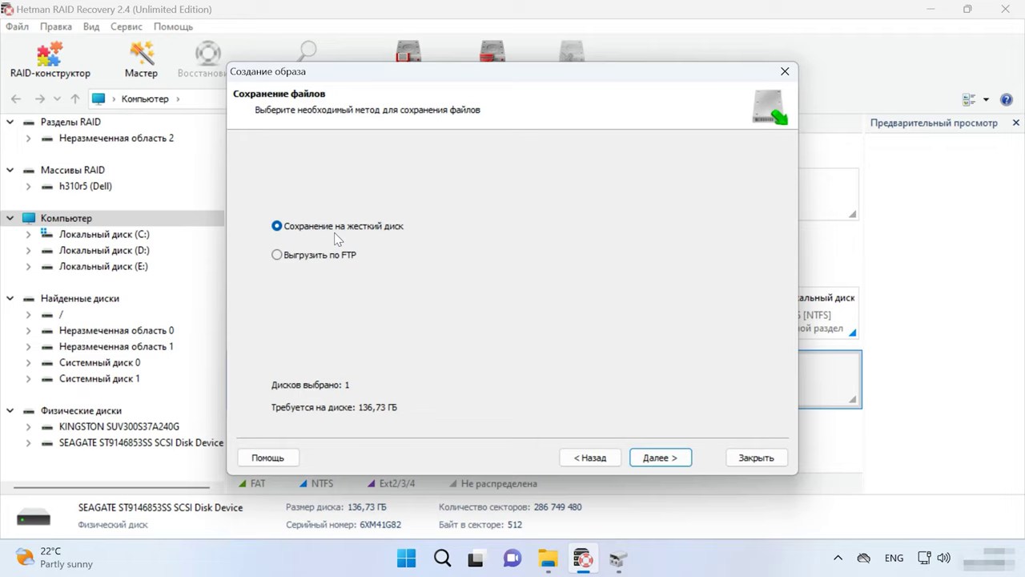
left_click(664, 457)
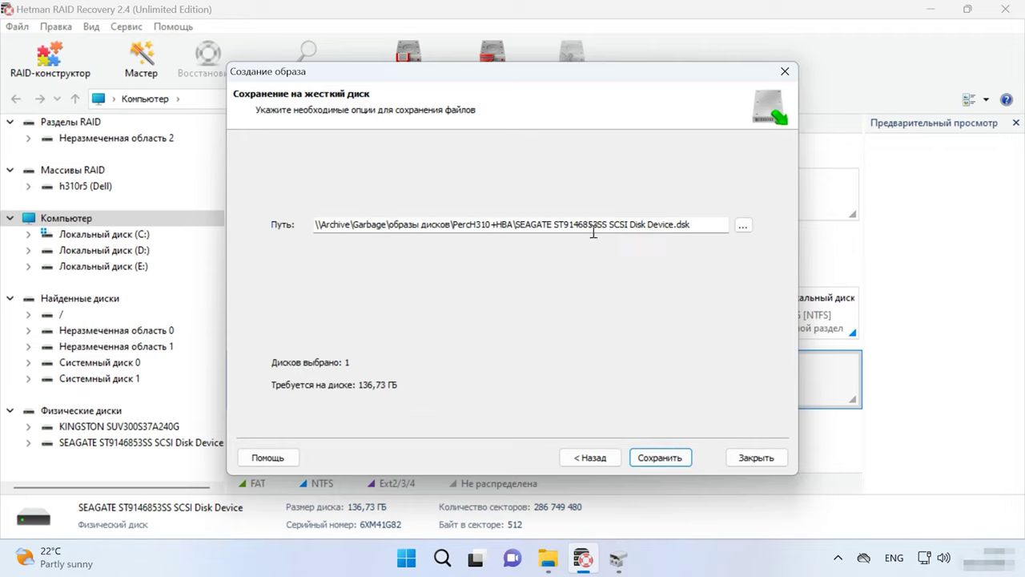
left_click(665, 461)
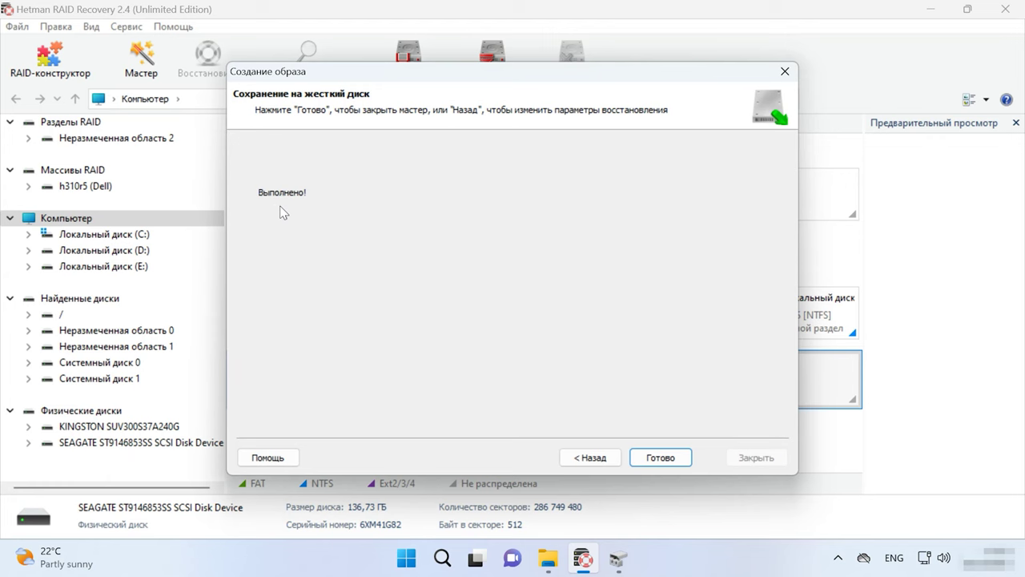
left_click(665, 465)
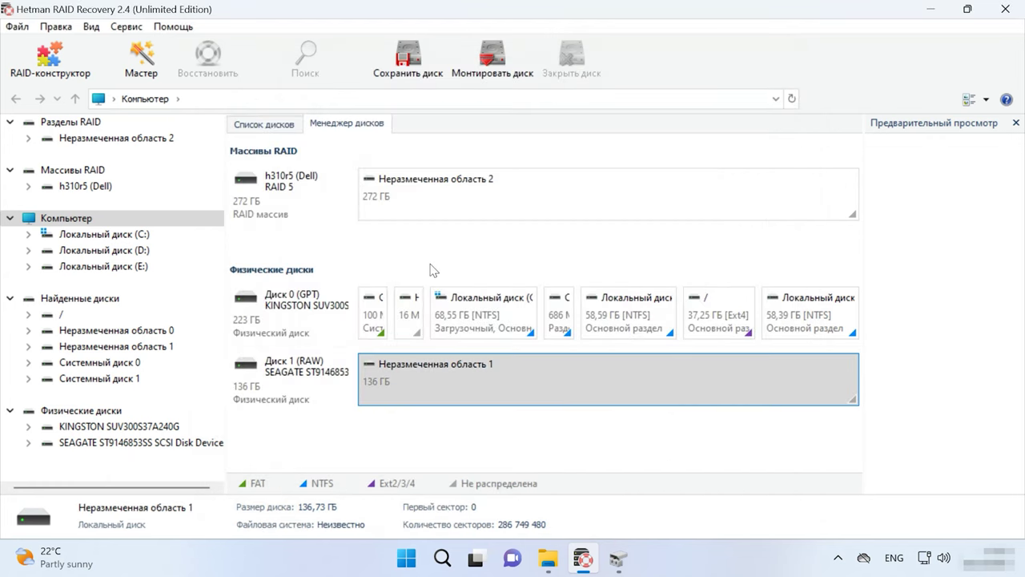
Mount the three SEAGATE ST9146853SS disk images (Device0, Device1 and Device2) as RAW images and view the h310r5 array's properties
left_click(336, 207)
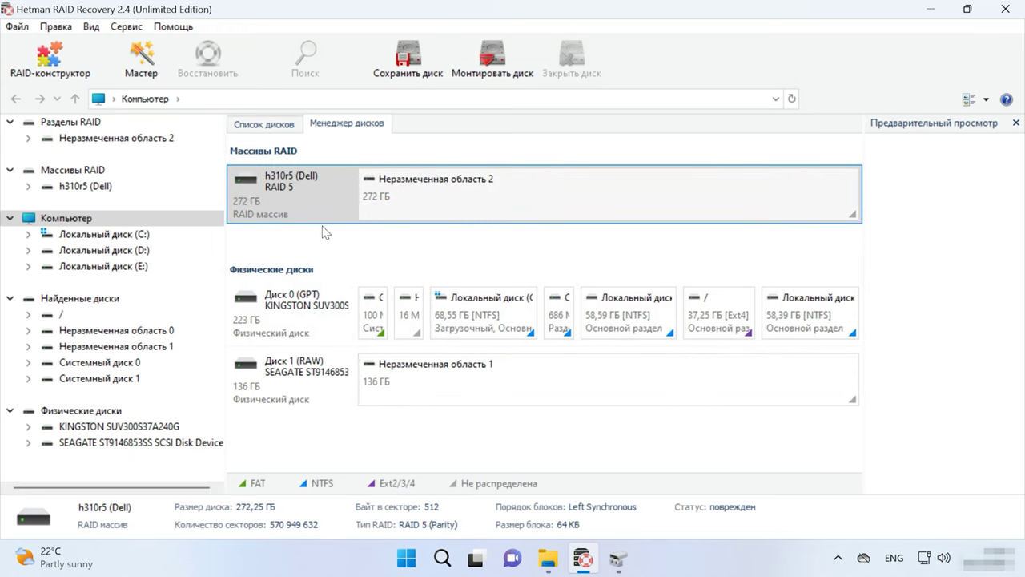
left_click(125, 29)
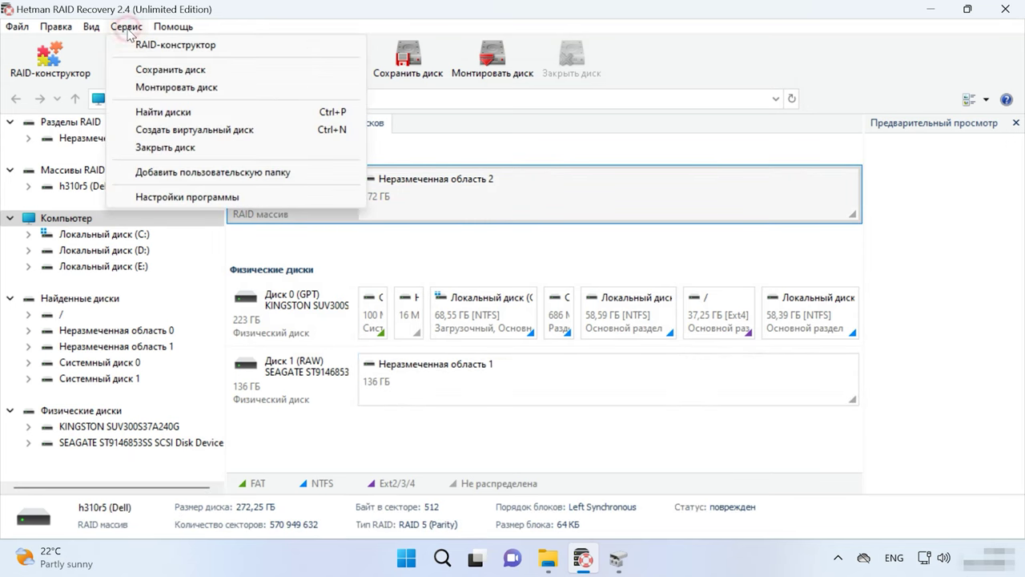
left_click(202, 101)
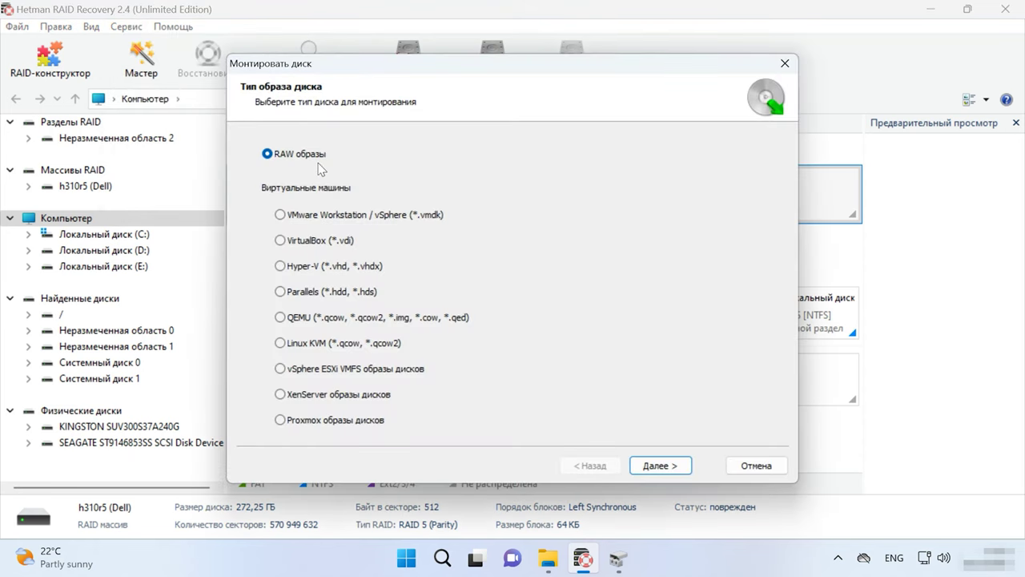
left_click(661, 467)
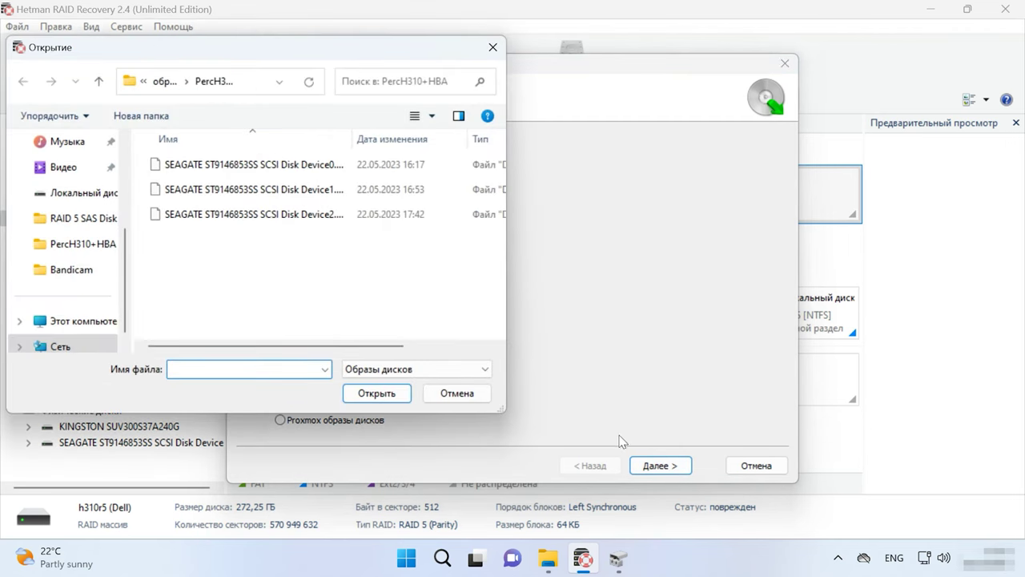
left_click(259, 165)
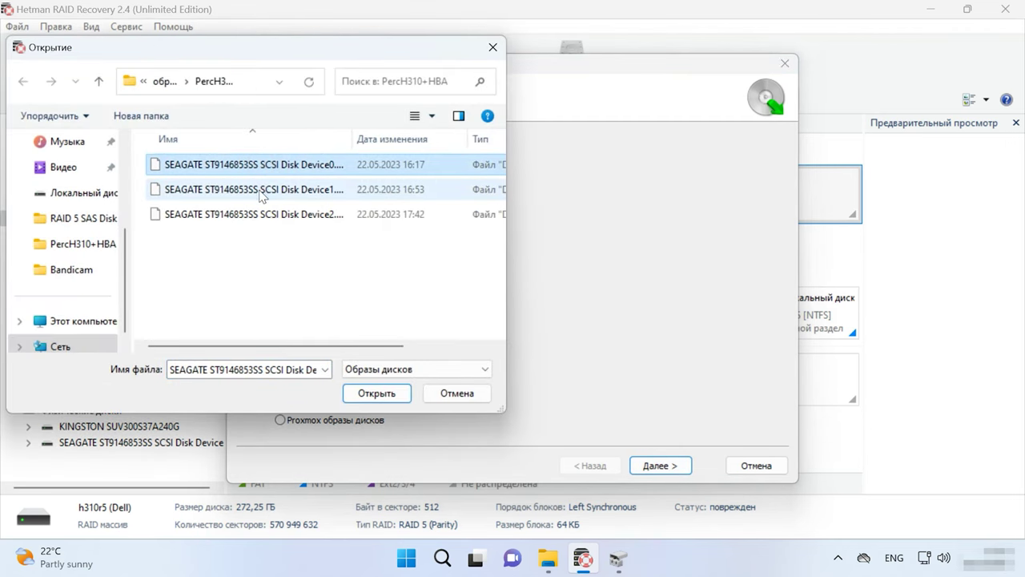
left_click(261, 191, "ctrl")
left_click(262, 216, "ctrl")
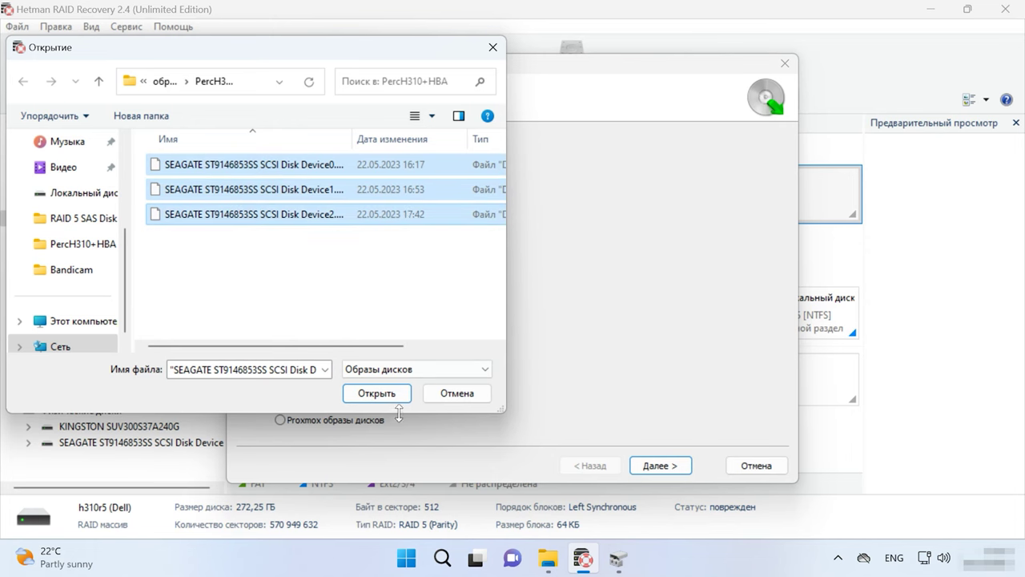
left_click(378, 393)
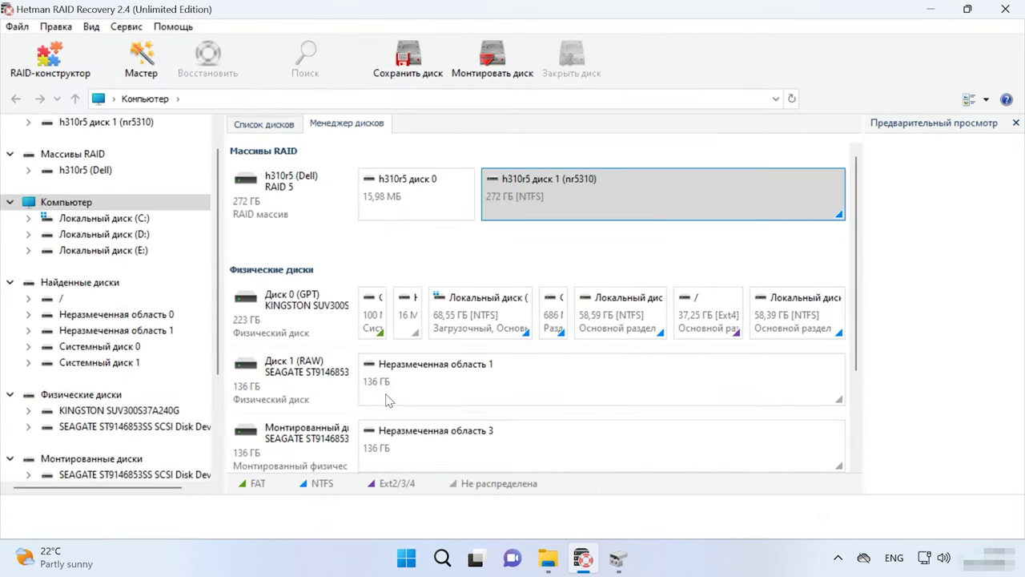
left_click(301, 201)
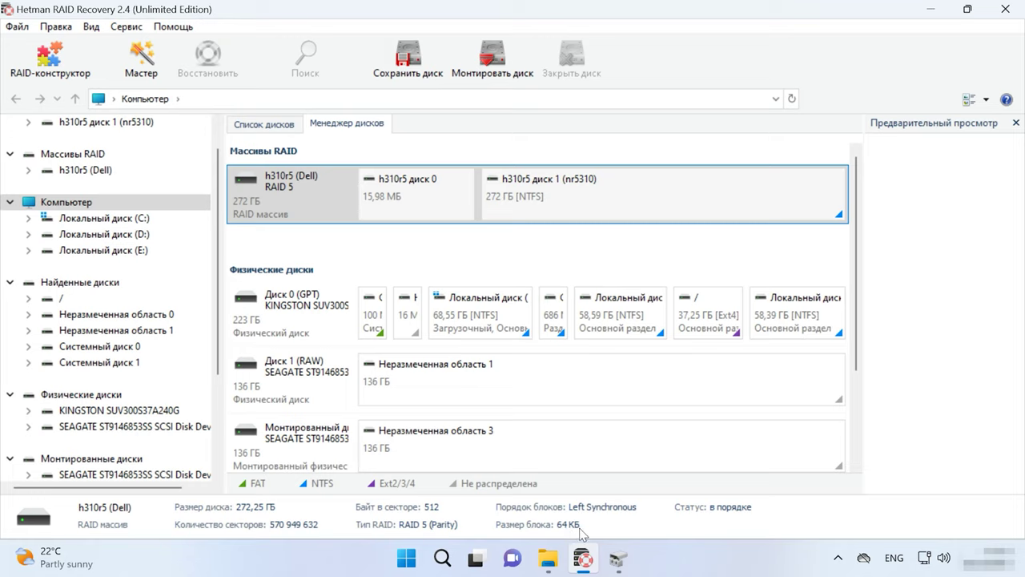
Run a quick scan (Быстрое сканирование) of the NTFS partition h310r5 диск 1 (nr5310) and finish the recovery wizard
left_click(633, 194)
right_click(640, 194)
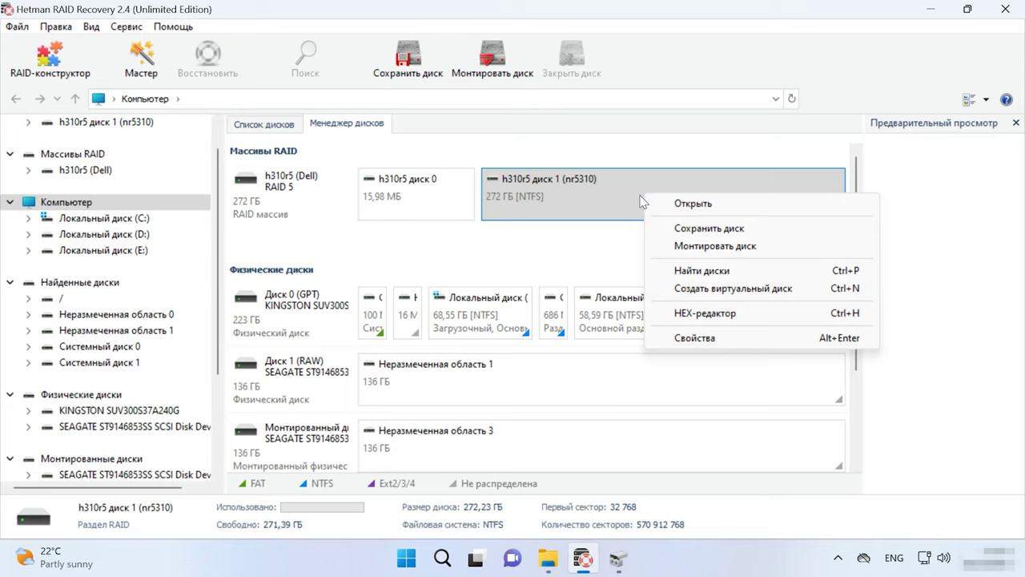
left_click(705, 205)
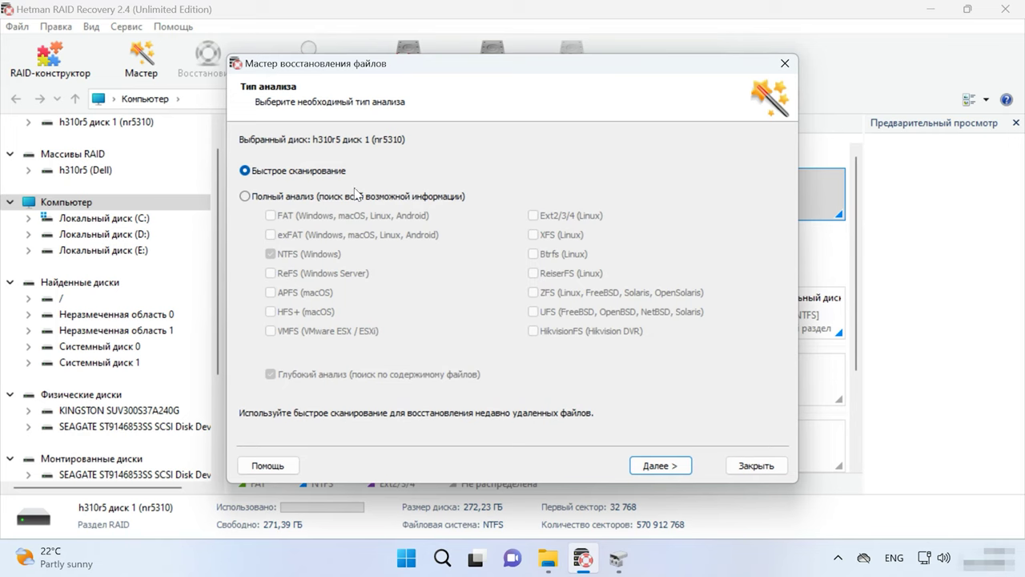
left_click(260, 197)
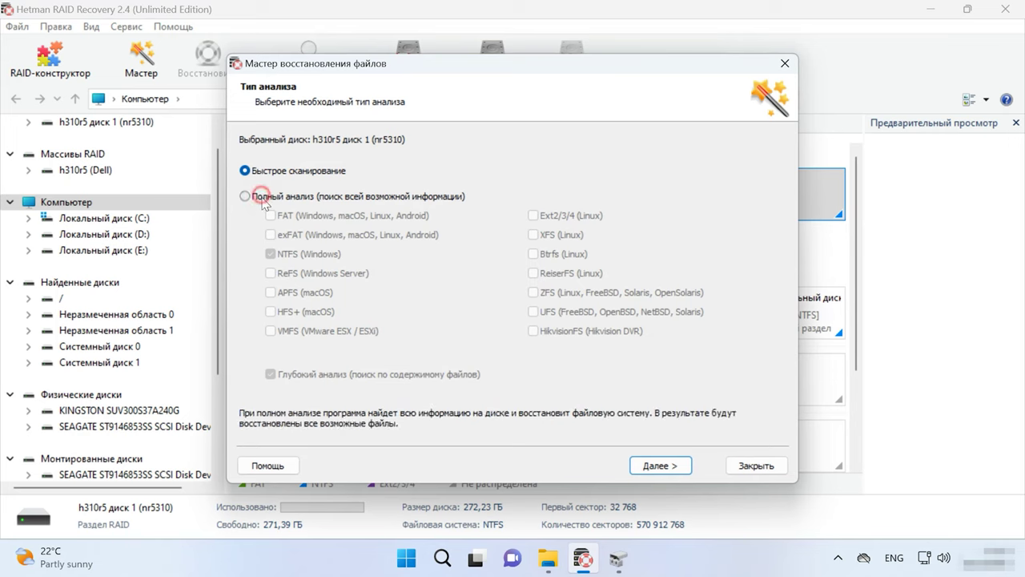
left_click(281, 171)
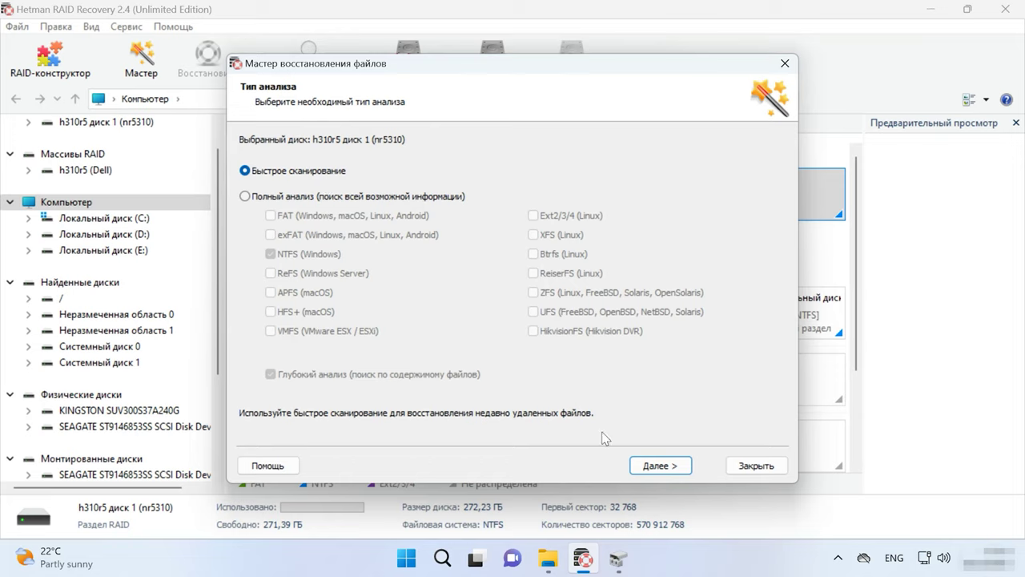
left_click(657, 468)
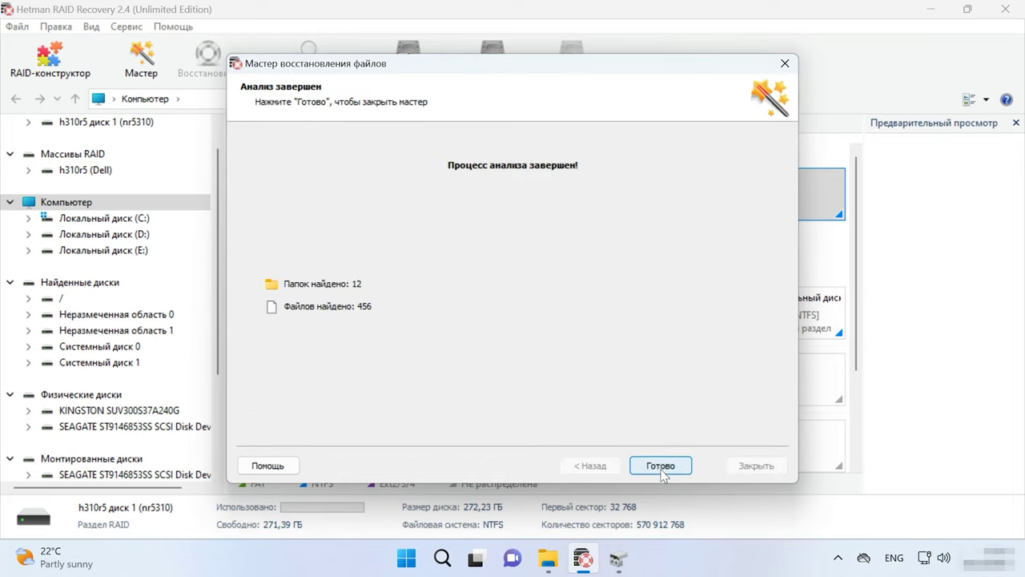
left_click(662, 469)
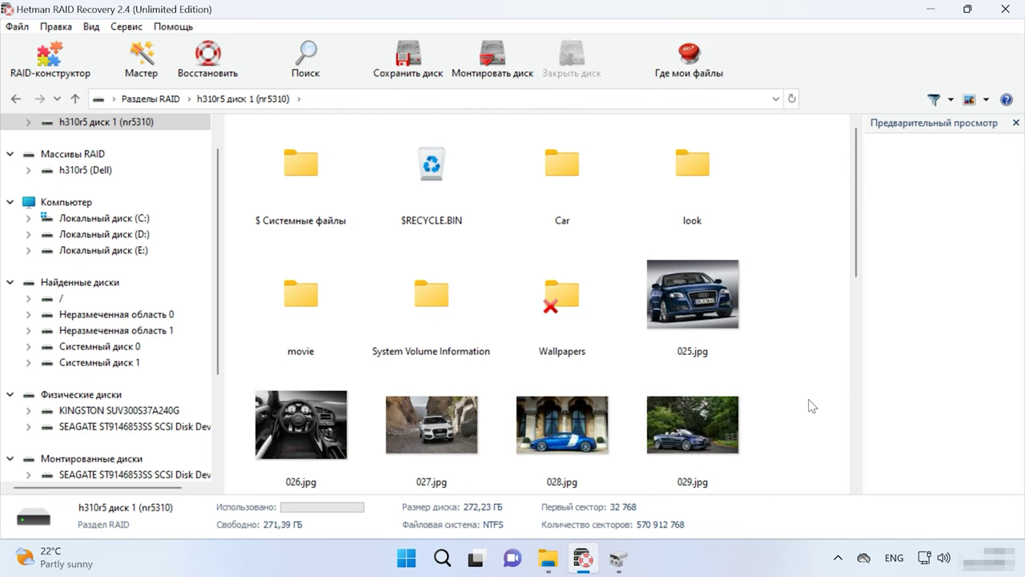
Preview the deleted photos of the white sports car, the car on the road and the yellow SUV on the nr5310 partition
left_click_drag(857, 238, 861, 360)
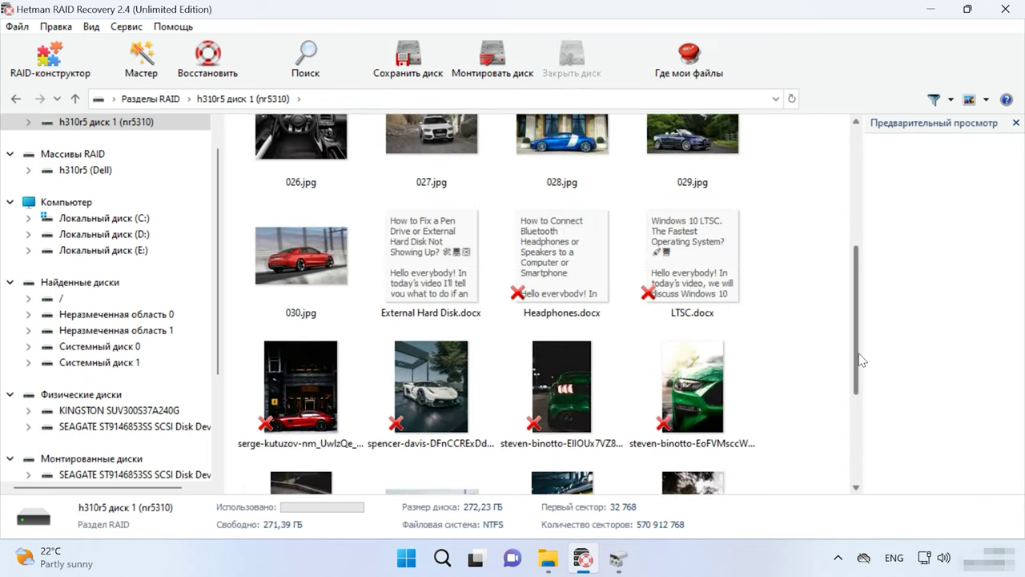
left_click(403, 400)
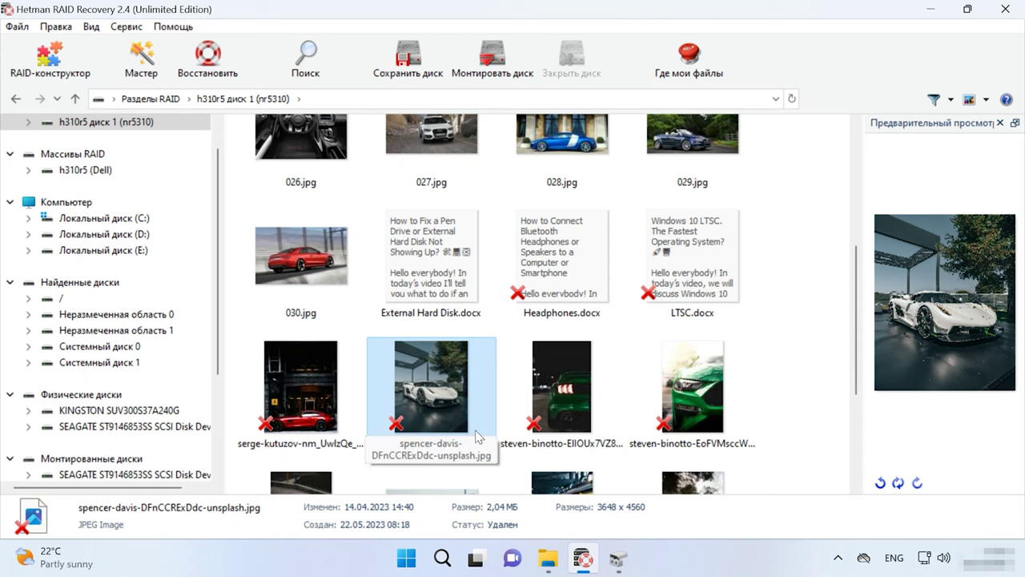
scroll(825, 395, "down", 3)
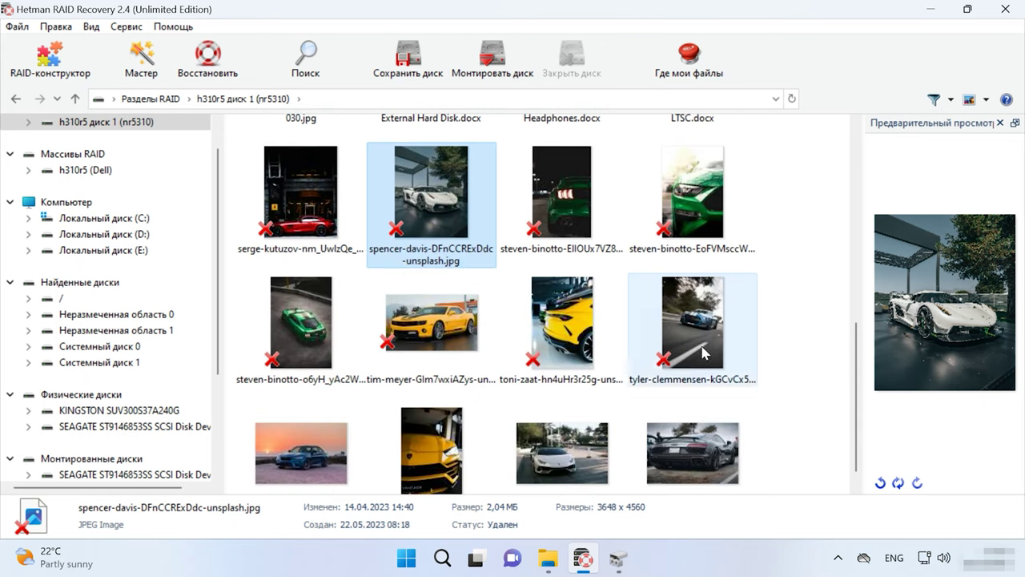
left_click(703, 352)
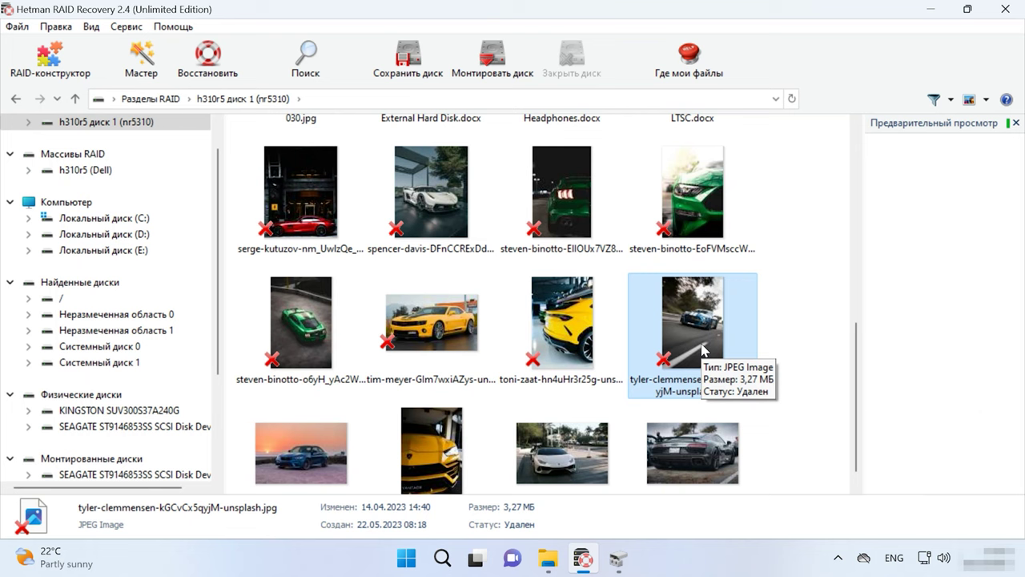
left_click(565, 341)
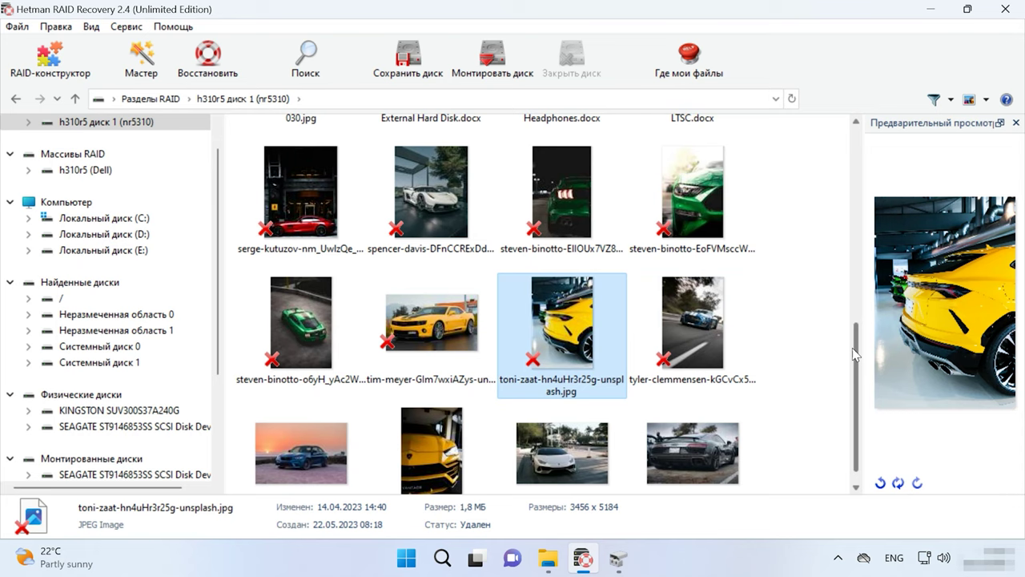
Recover the eight deleted car photos from the nr5310 partition to C:\1\ using the hard-disk method, keeping the folder structure, and finish the wizard
scroll(852, 348, "up", 8)
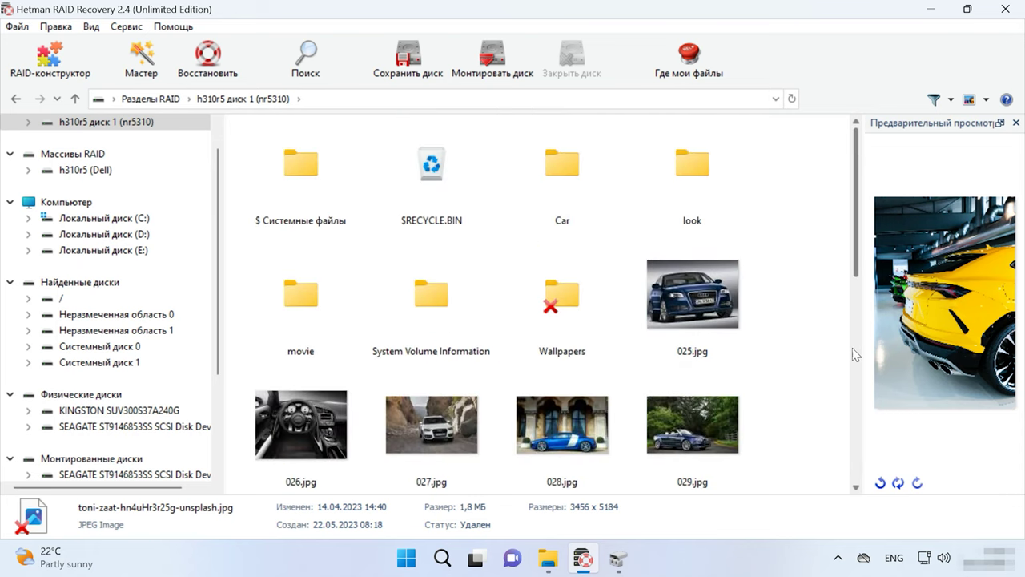
scroll(852, 348, "down", 8)
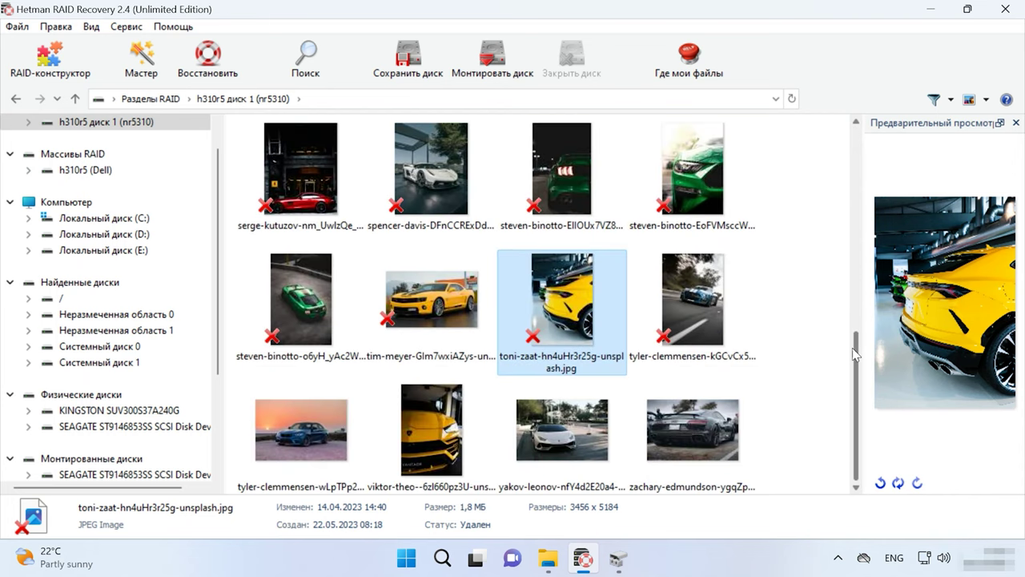
left_click_drag(795, 179, 281, 310)
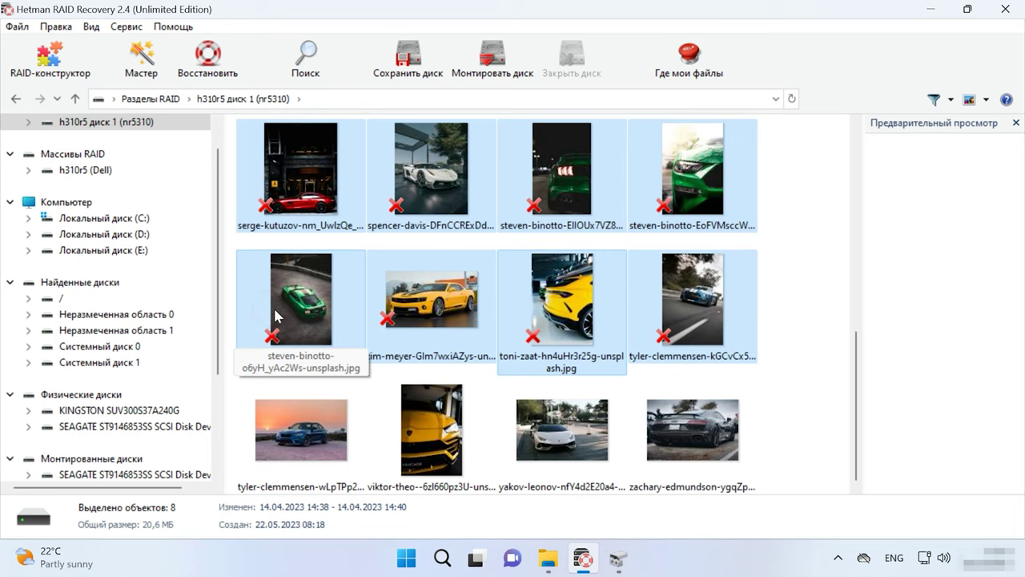
left_click(206, 80)
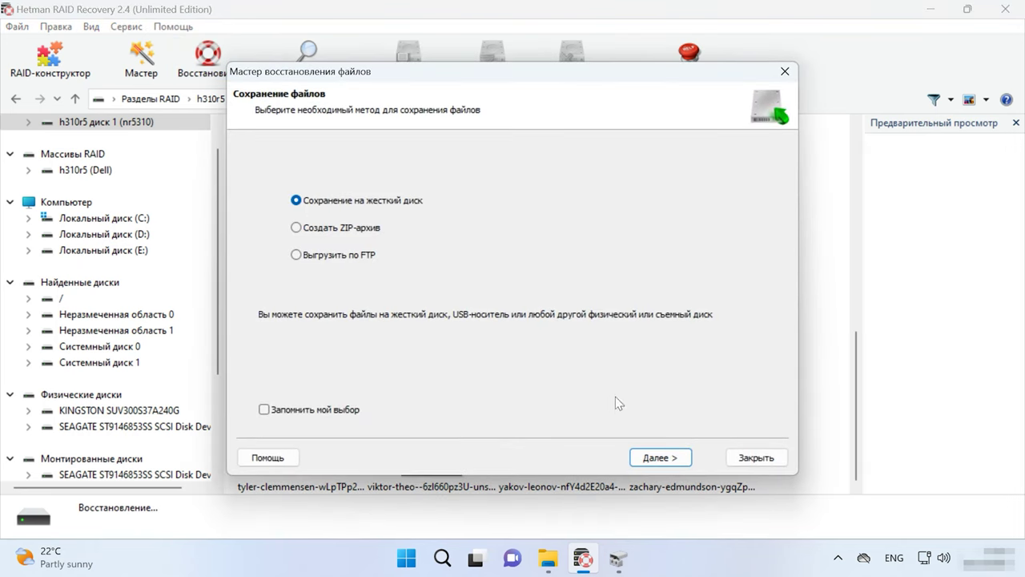
left_click(661, 457)
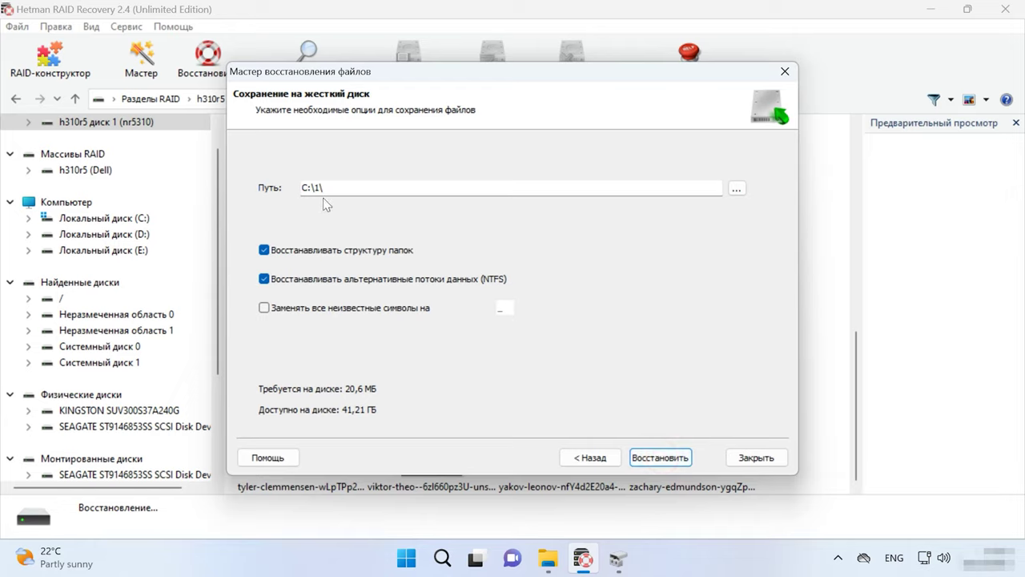
left_click(668, 463)
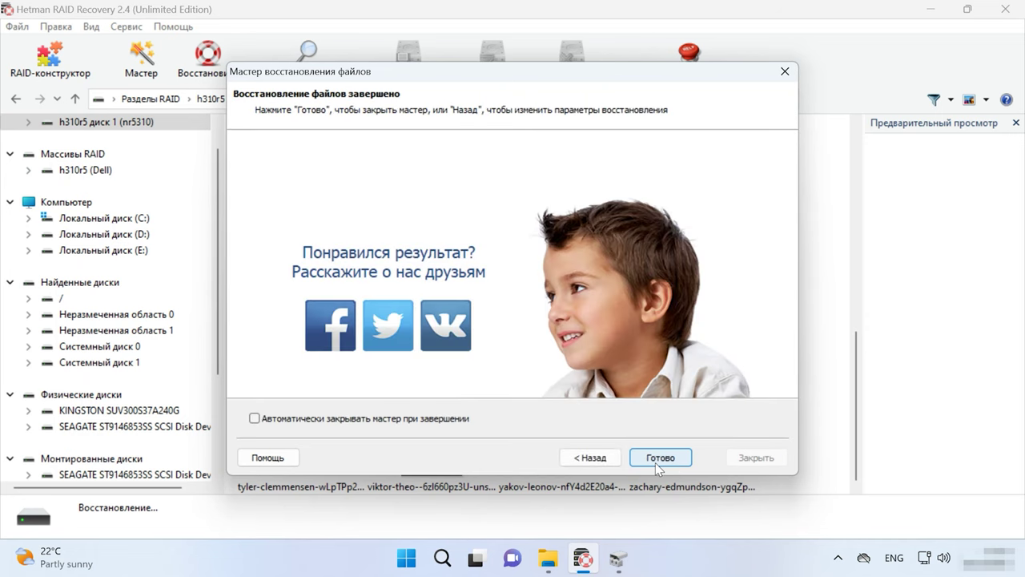
left_click(658, 461)
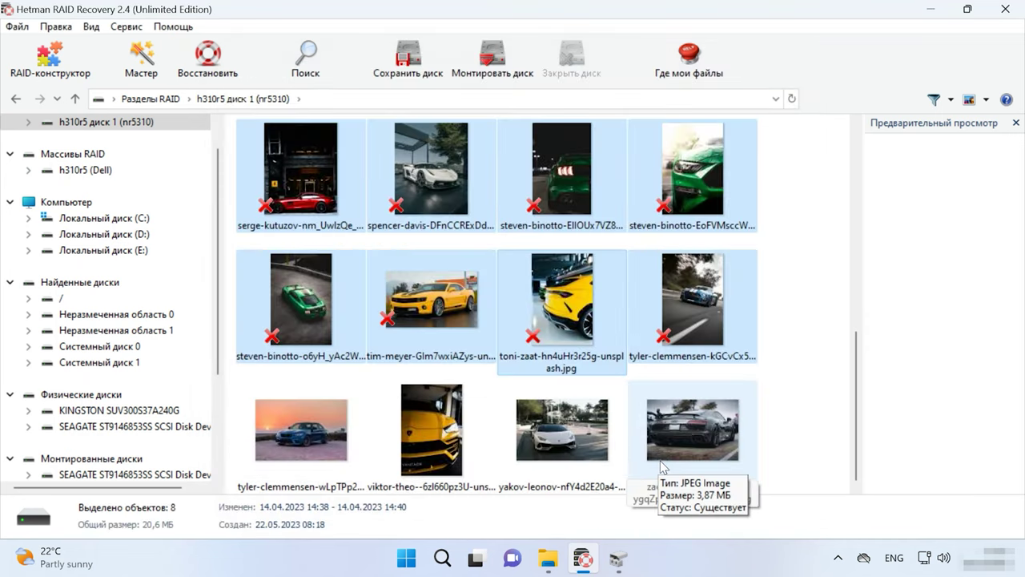
Switch to File Explorer and check the recovered car photos in folder 1 on Локальный диск (C:)
left_click(548, 558)
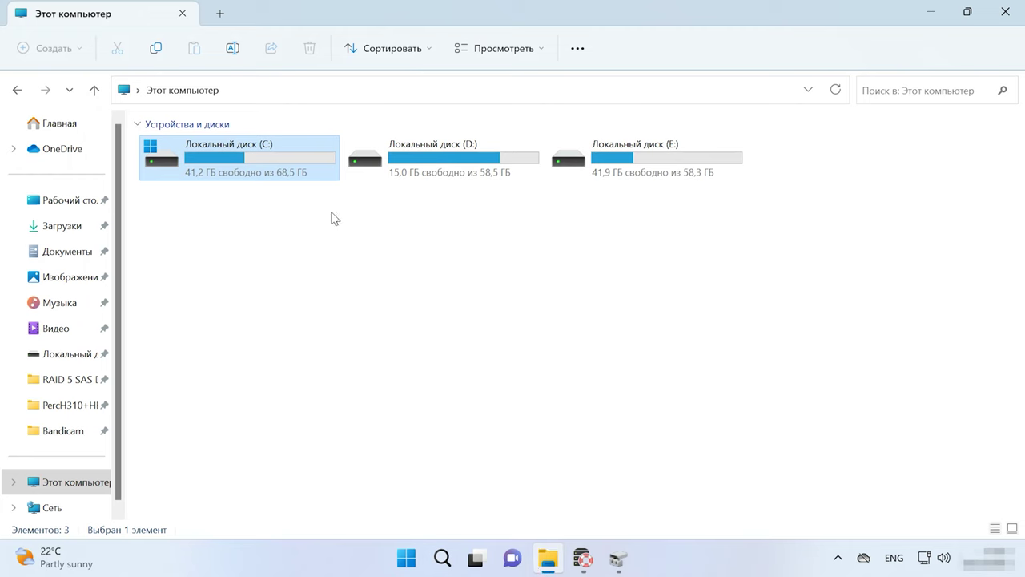
double_click(225, 166)
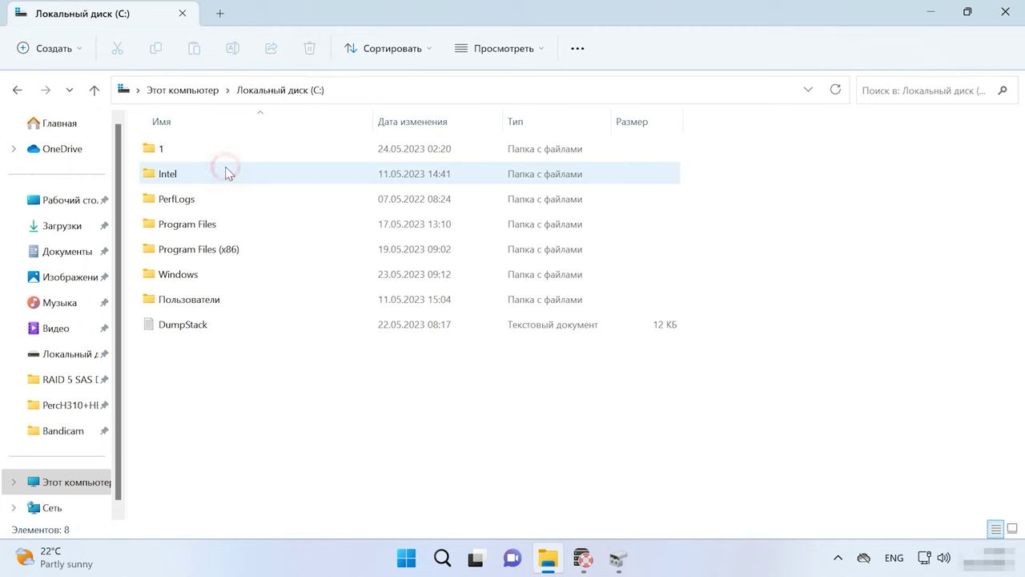
double_click(182, 147)
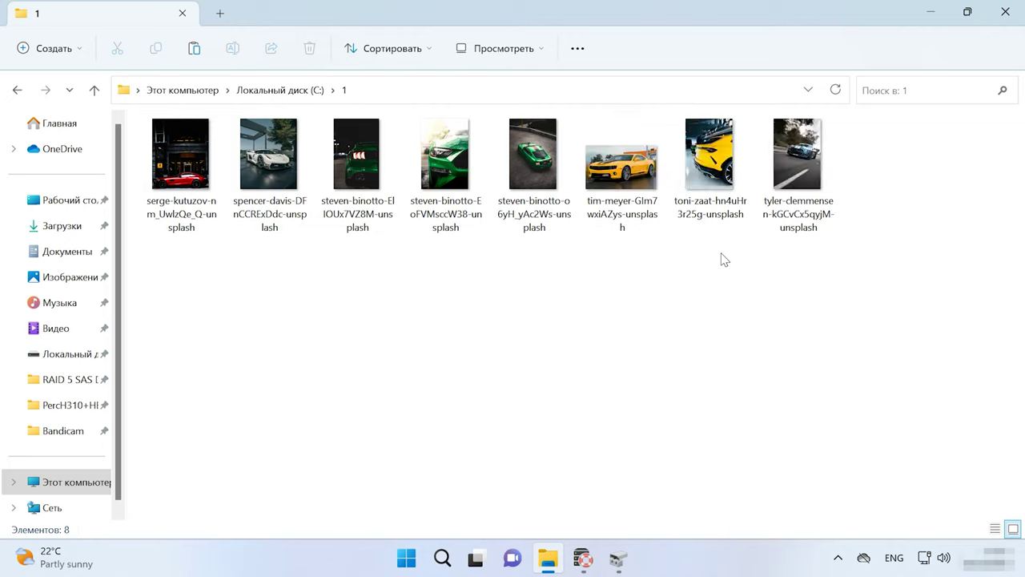
left_click(774, 228)
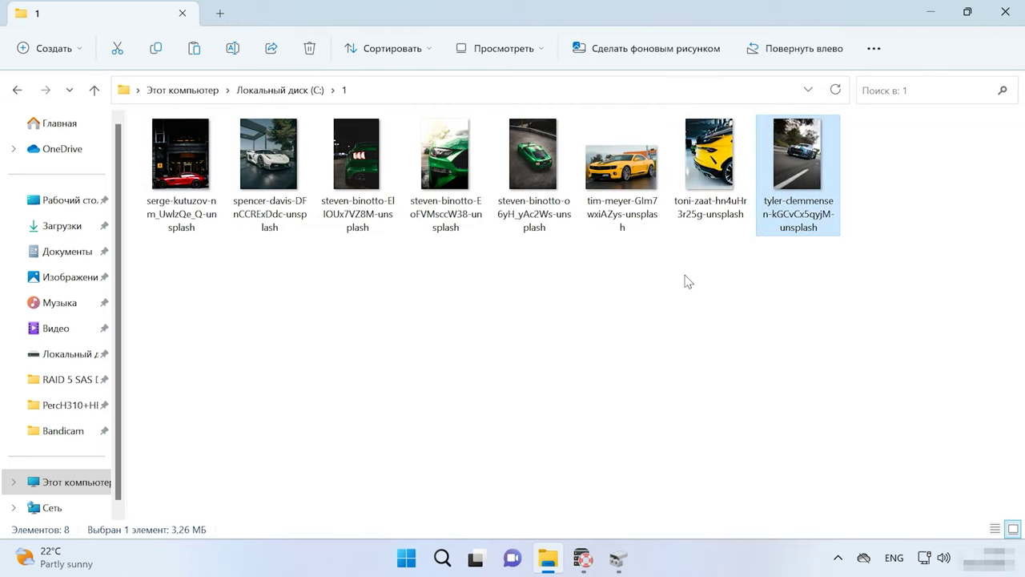
Switch back to Hetman RAID Recovery and begin re-analysing the NTFS partition h310r5 диск 1 (nr5310) of the RAID 5 array
left_click(583, 558)
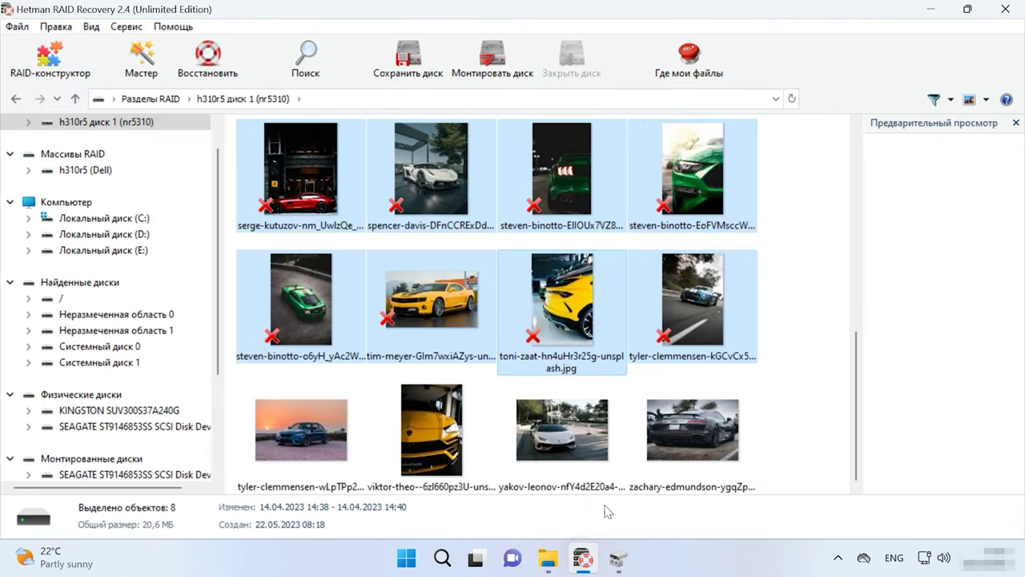
left_click(782, 437)
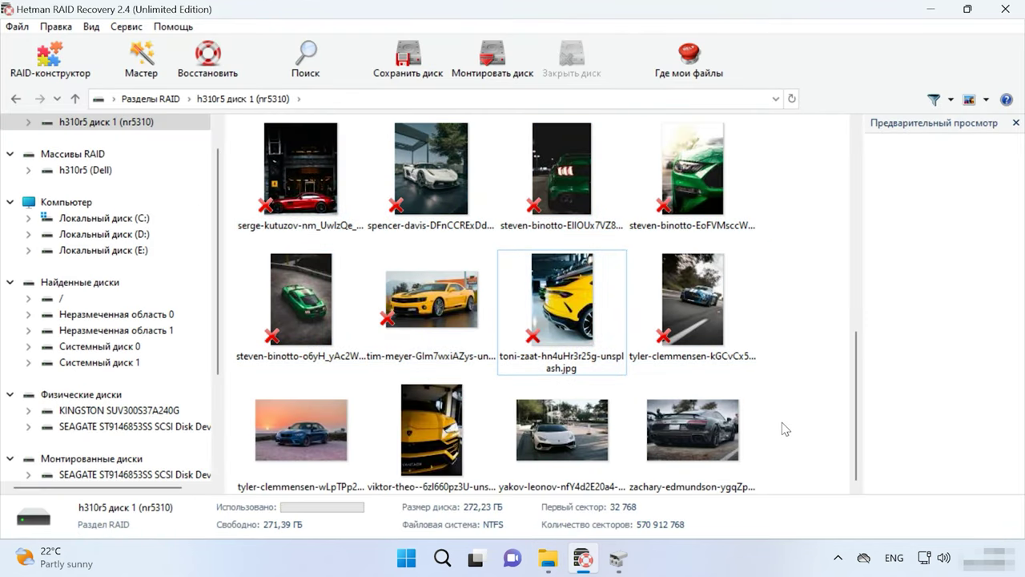
left_click(64, 203)
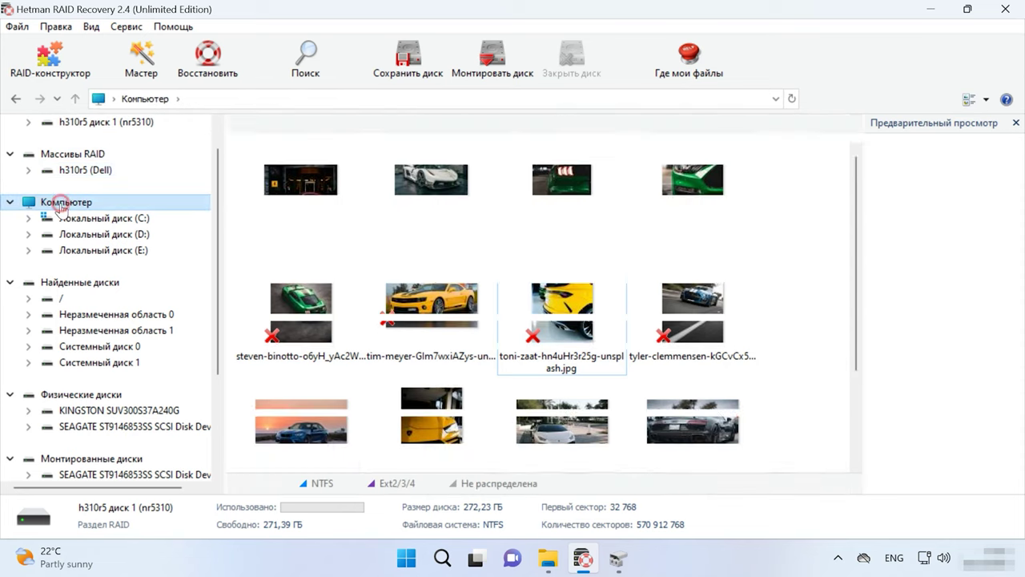
left_click(628, 252)
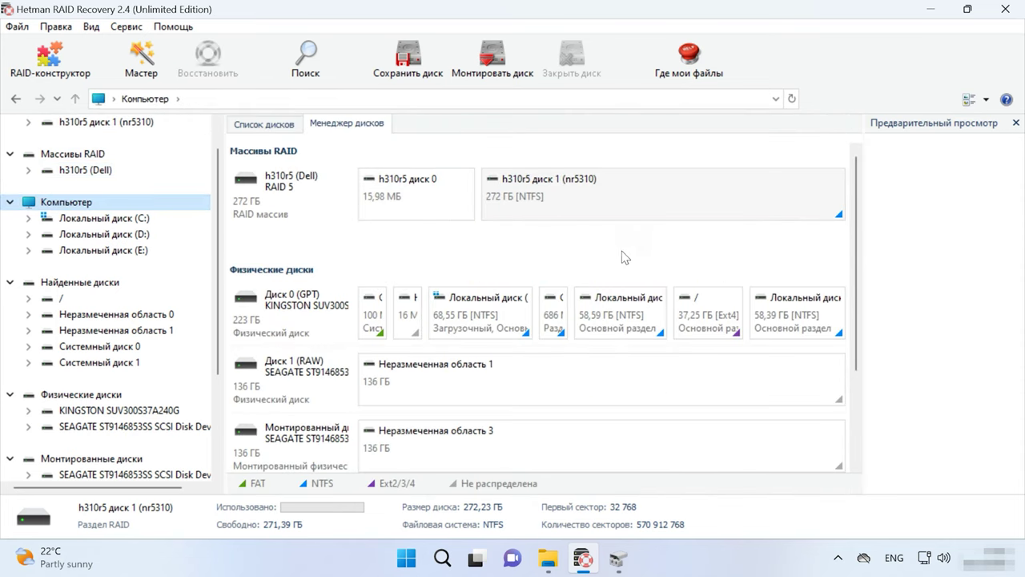
left_click(258, 202)
left_click(645, 201)
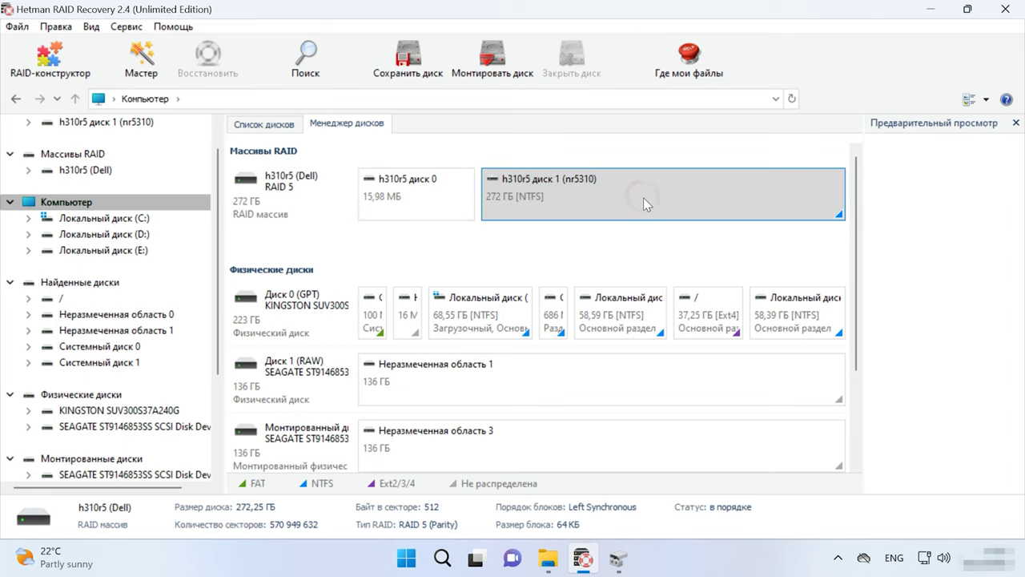
right_click(648, 197)
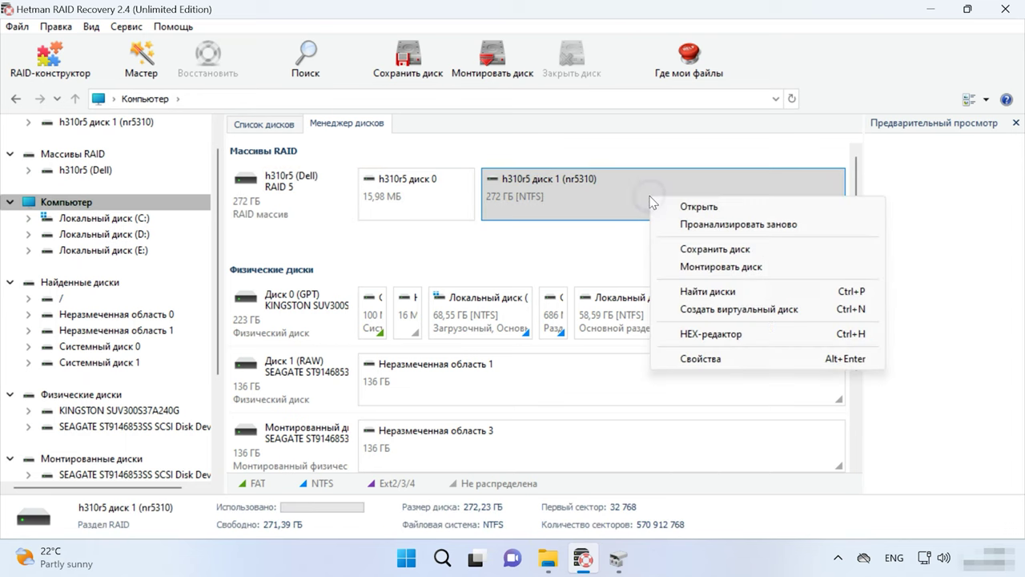
left_click(752, 226)
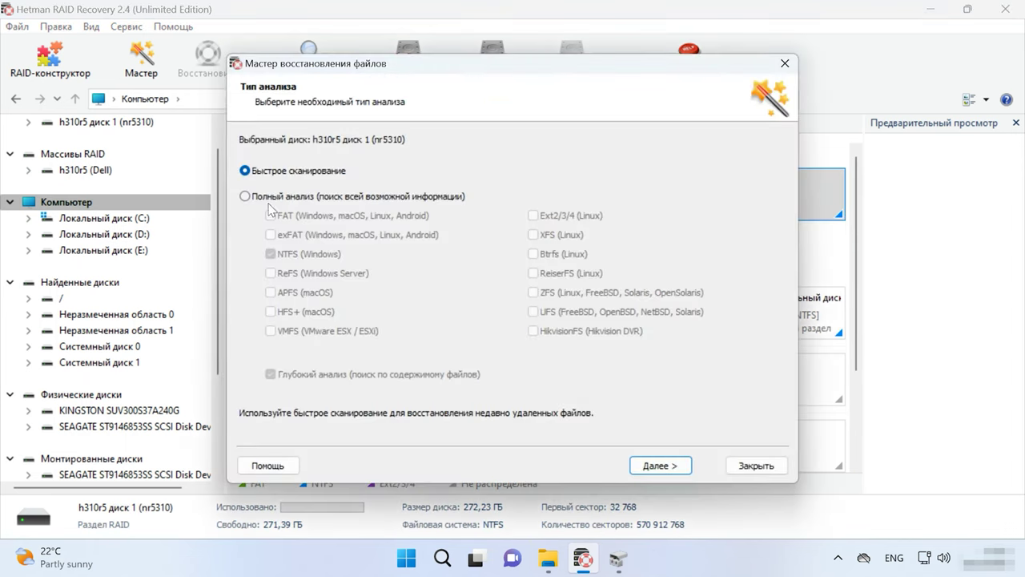
left_click(290, 197)
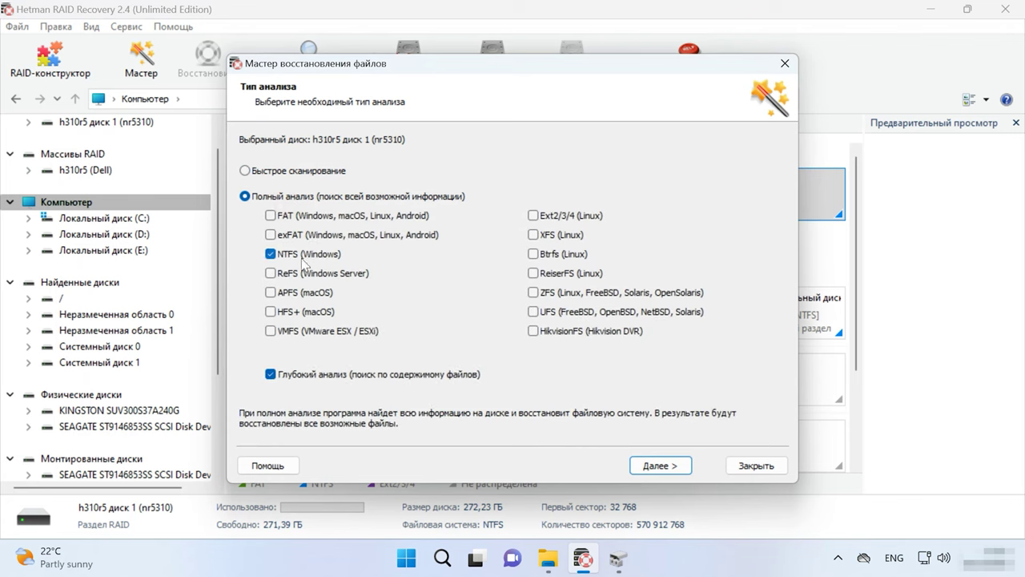
left_click(271, 374)
left_click(675, 466)
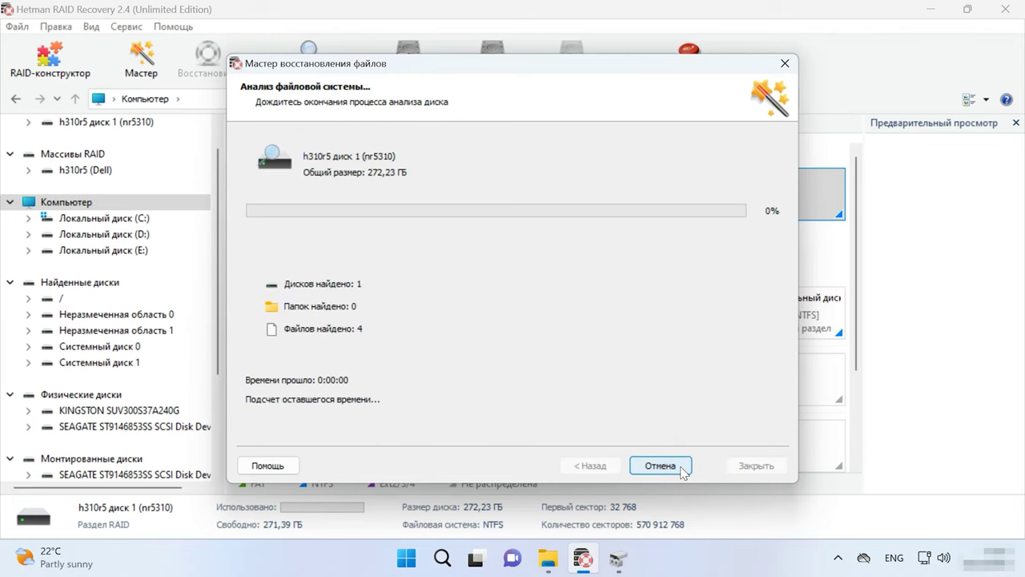
left_click(681, 467)
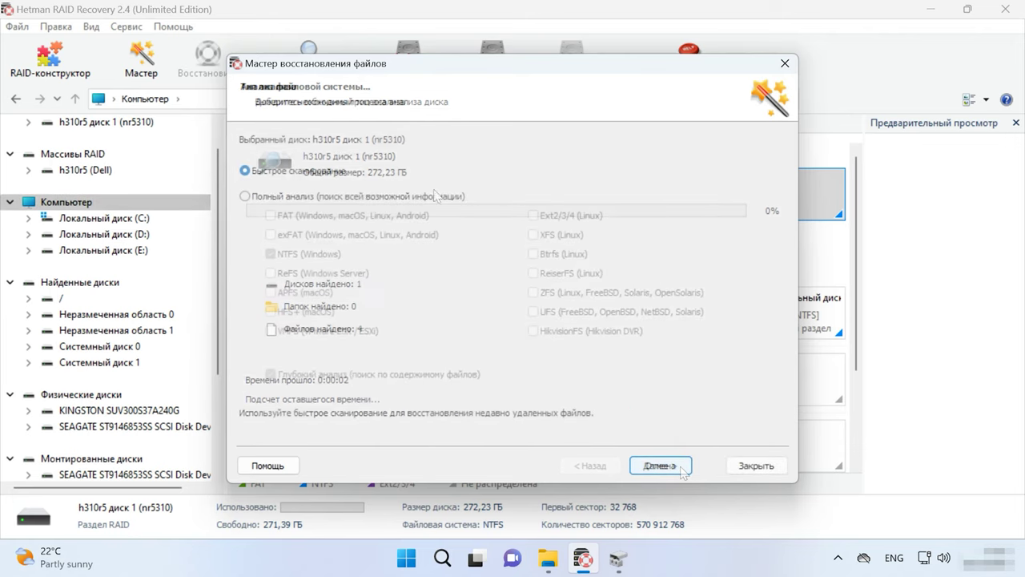
Start a full analysis (Полный анализ) of the partition for NTFS with deep analysis (Глубокий анализ) enabled
left_click(337, 197)
left_click(295, 377)
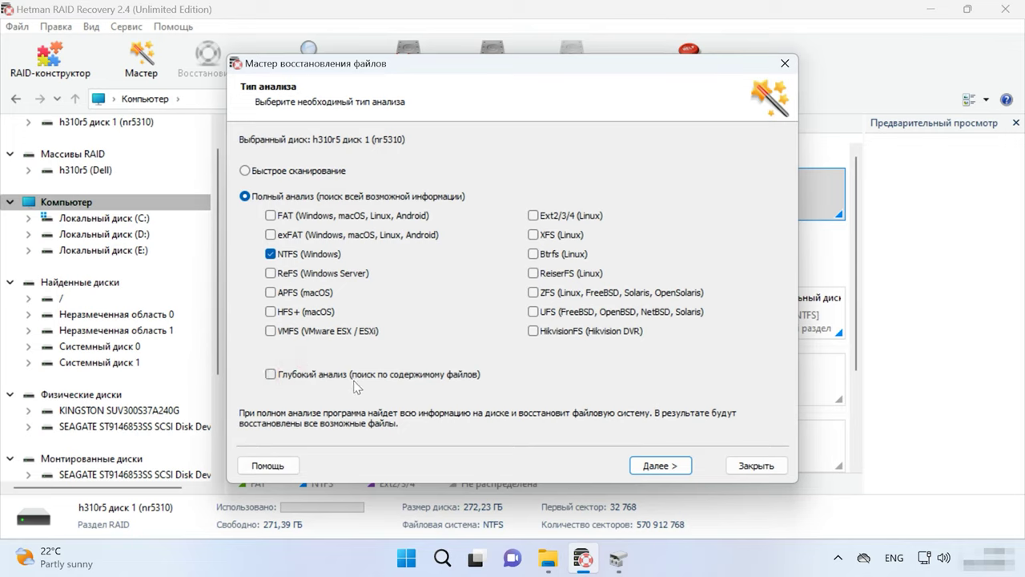
left_click(290, 381)
left_click(664, 471)
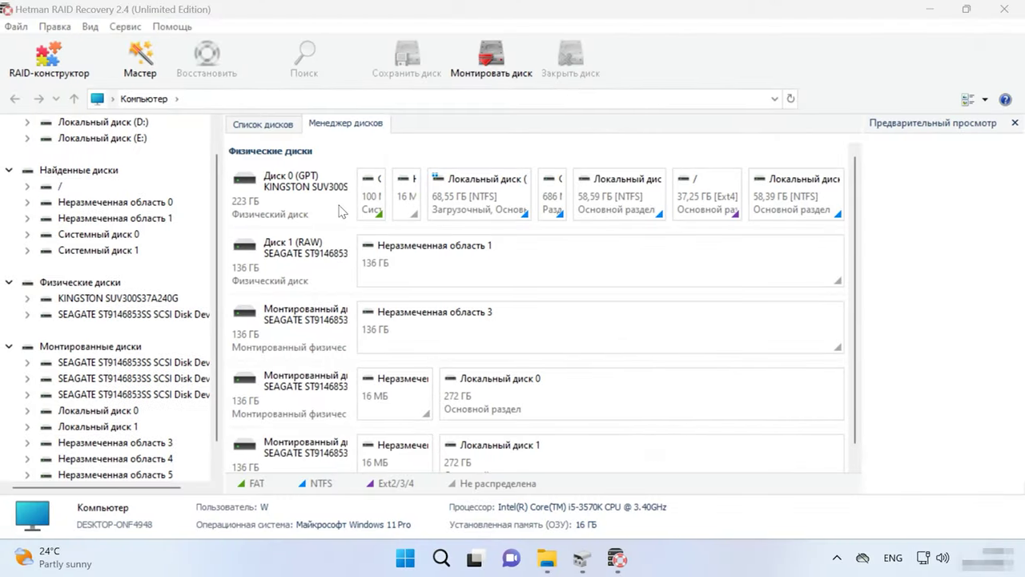
Start a new array in the RAID constructor using manual creation (Создание вручную)
left_click(63, 82)
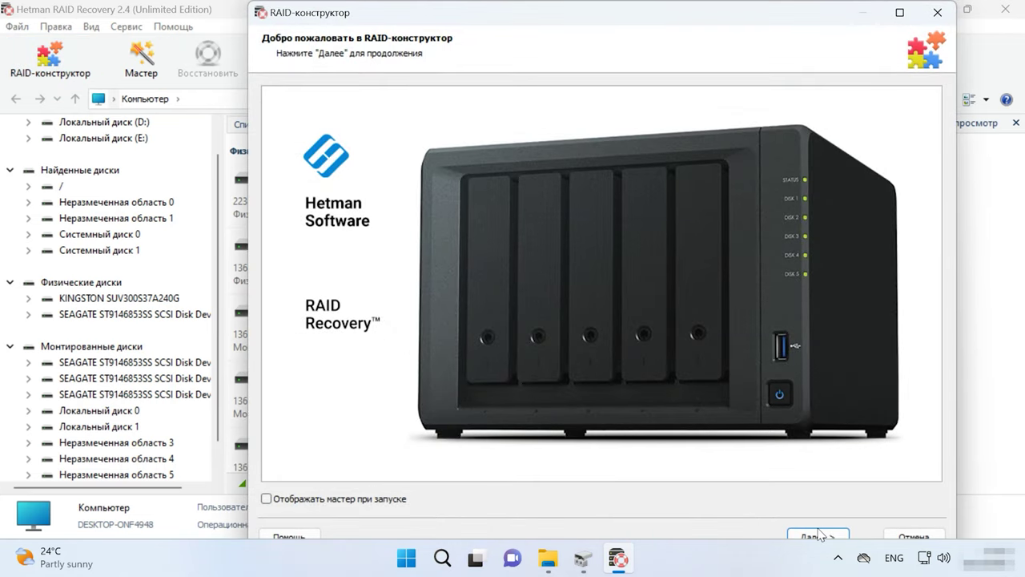
left_click(819, 534)
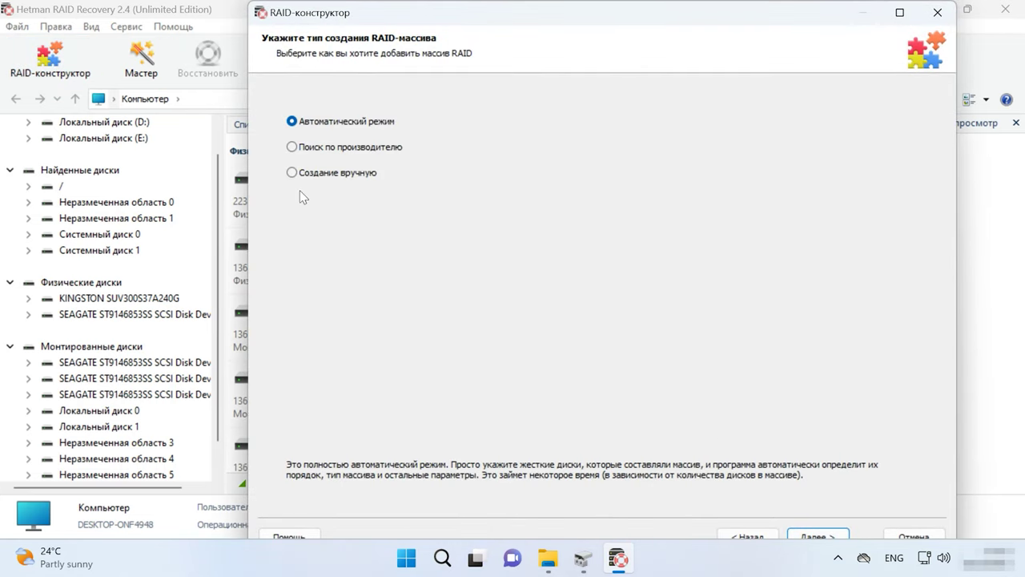
left_click(333, 178)
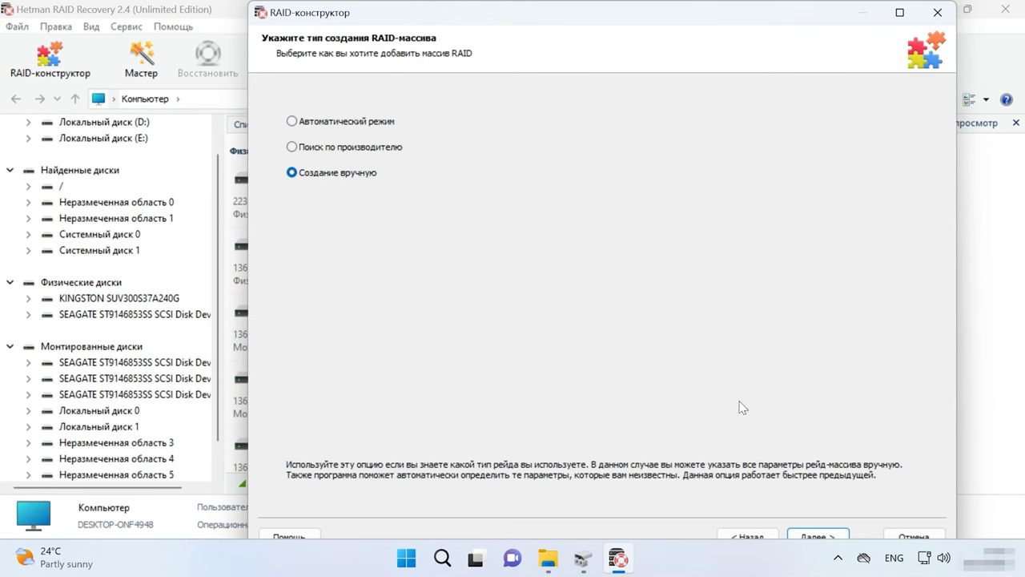
left_click(809, 535)
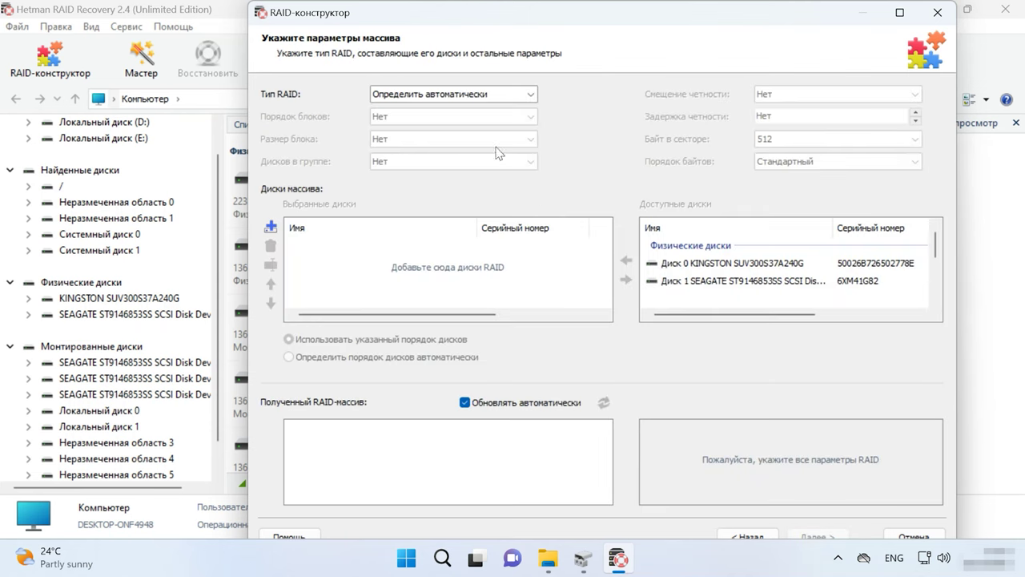
Define the array as RAID 5 (Parity) with Left Synchronous block order and a 64 КБ block size
left_click(477, 95)
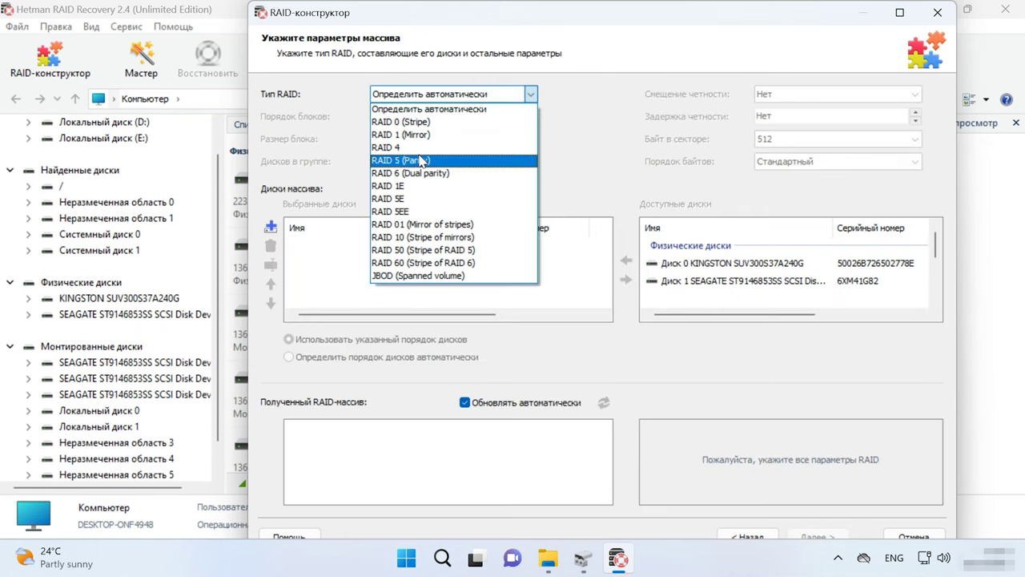
left_click(417, 159)
left_click(452, 121)
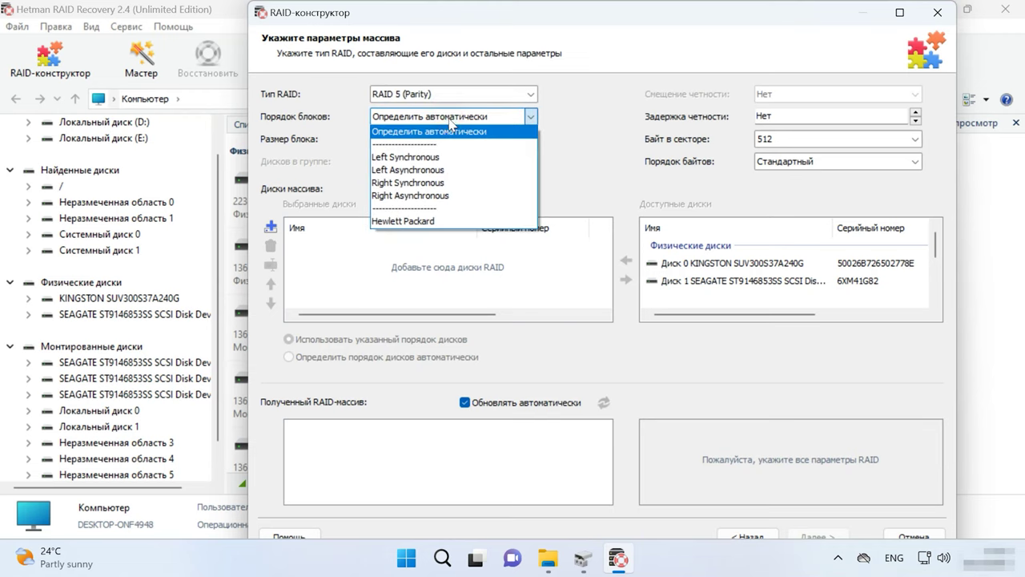
left_click(434, 158)
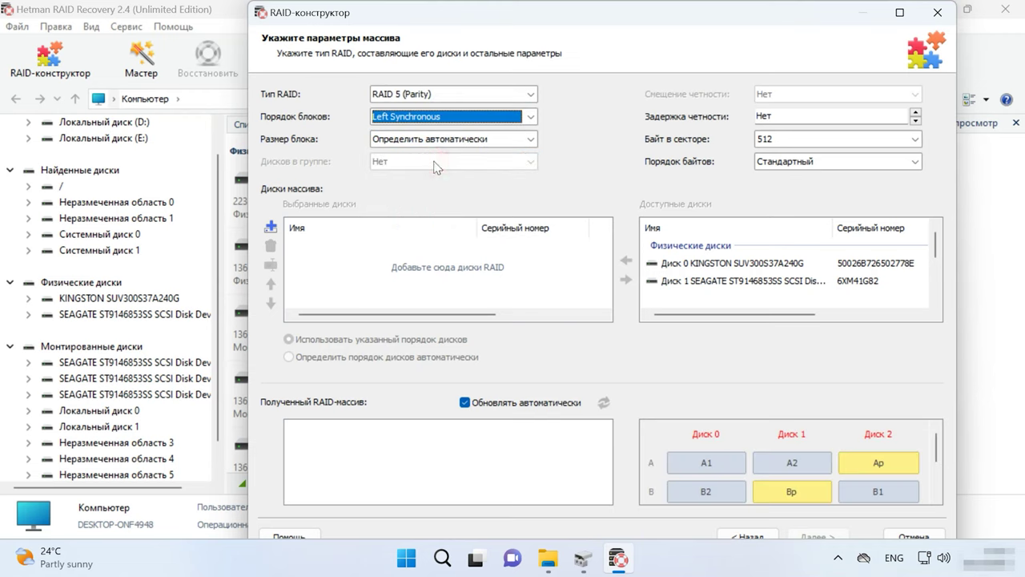
left_click(453, 144)
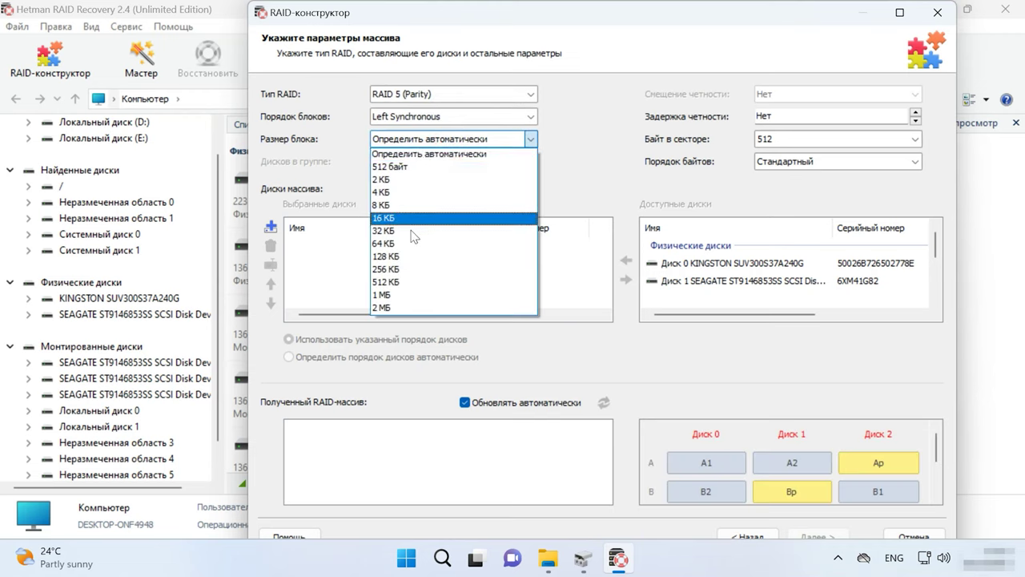
left_click(405, 245)
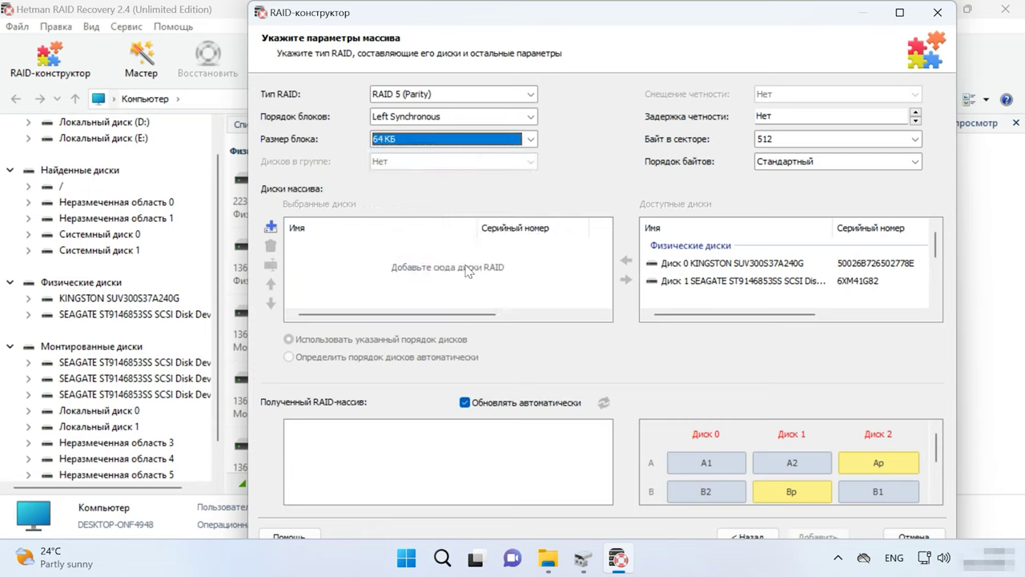
Add physical Диск 1 SEAGATE ST9146853SS and the mounted SEAGATE disks Device1 and Device2 to the array's selected disks
left_click(693, 282)
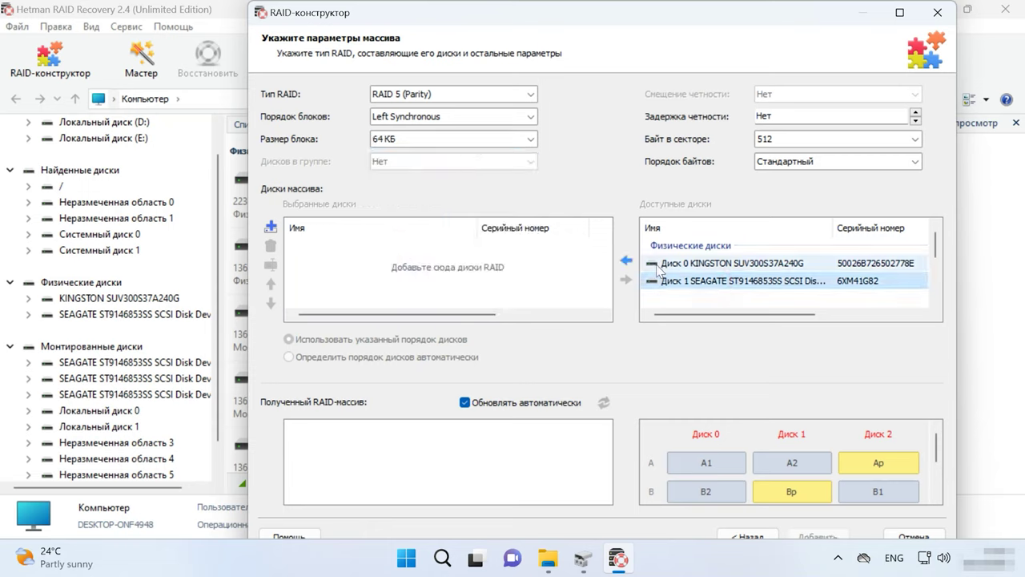
left_click(626, 261)
scroll(781, 277, "down", 1)
left_click(773, 265)
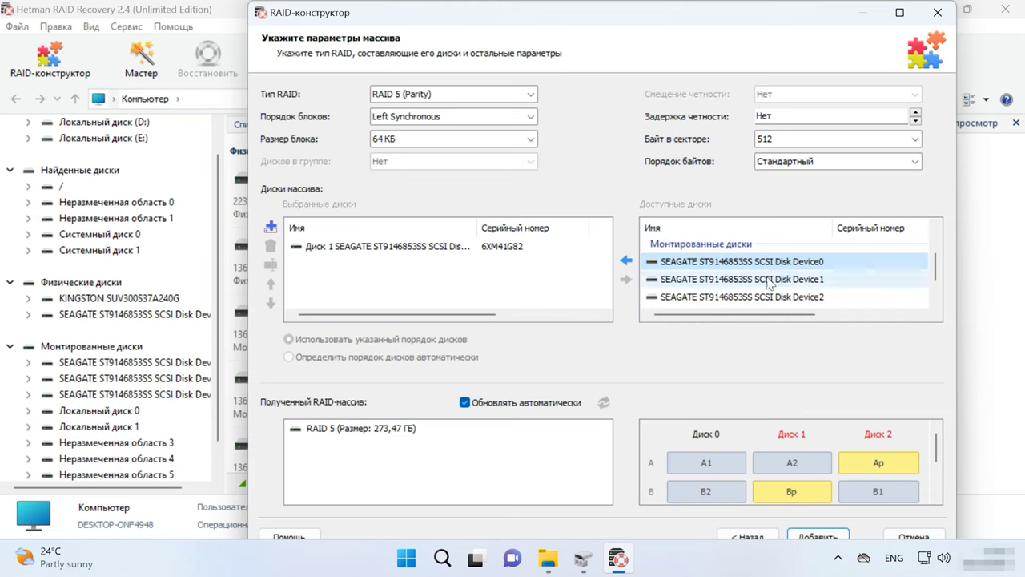
left_click(743, 279)
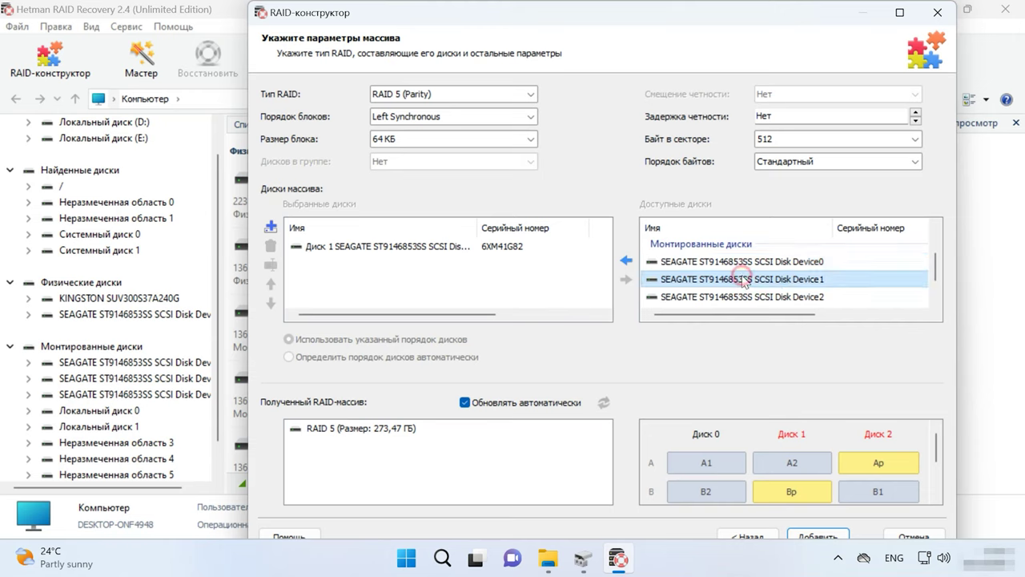
left_click(627, 260)
left_click(628, 260)
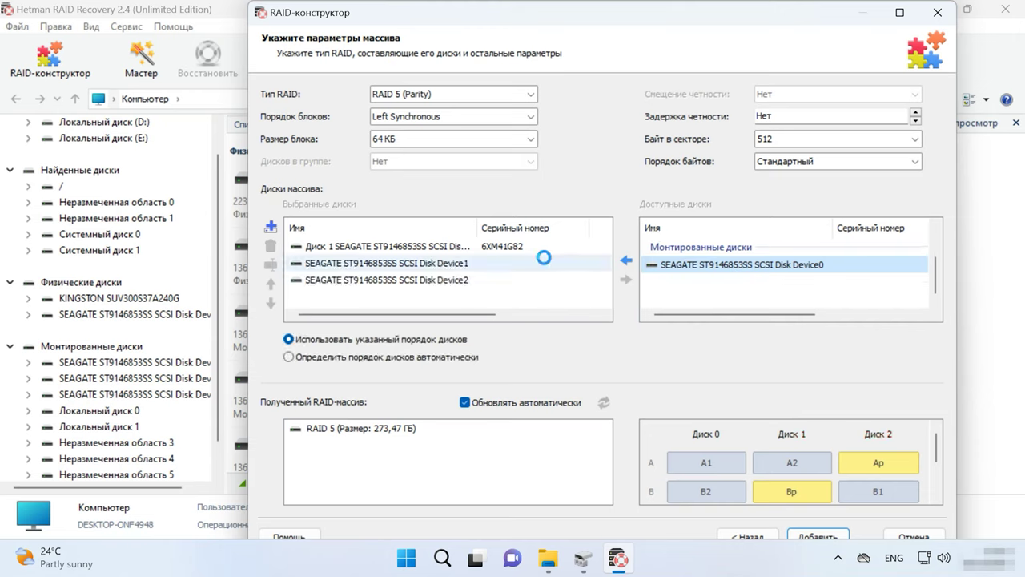
Add an empty disk (Пустой диск) to the array's selected disks and remove it again
left_click(473, 264)
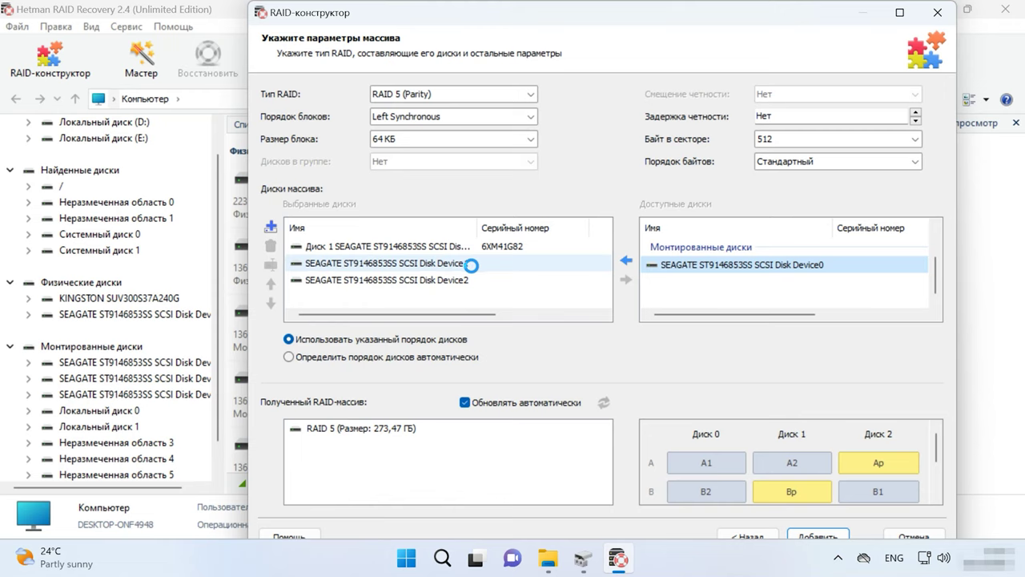
left_click(272, 229)
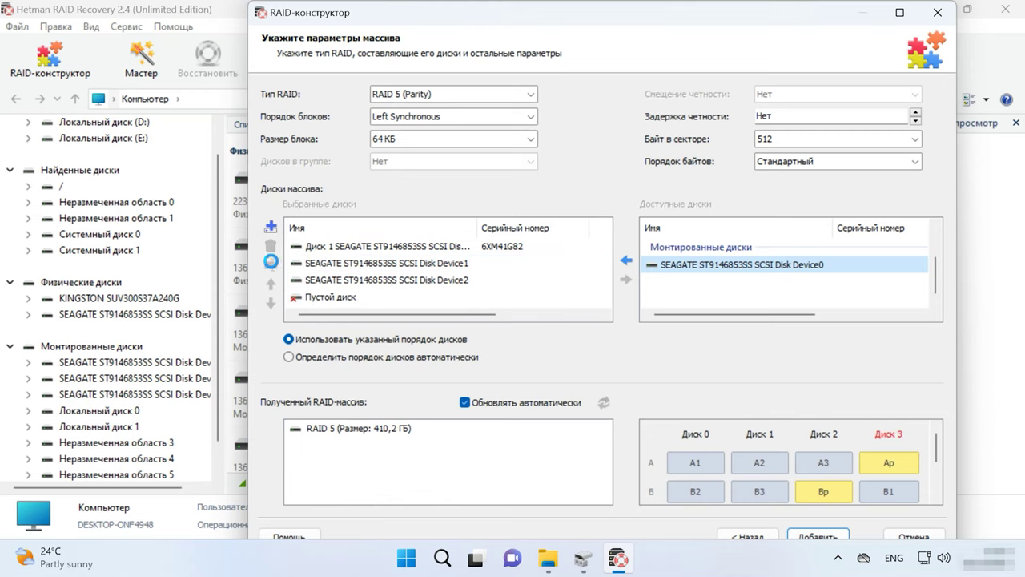
left_click(308, 297)
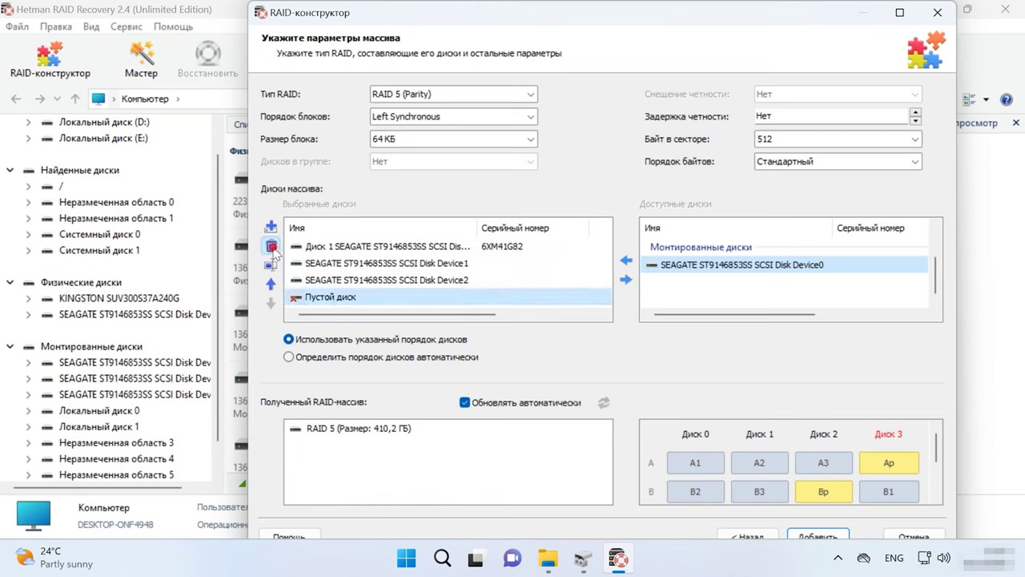
left_click(272, 248)
View the offset and size options of Диск 1 SEAGATE in the array without changing them
left_click(385, 250)
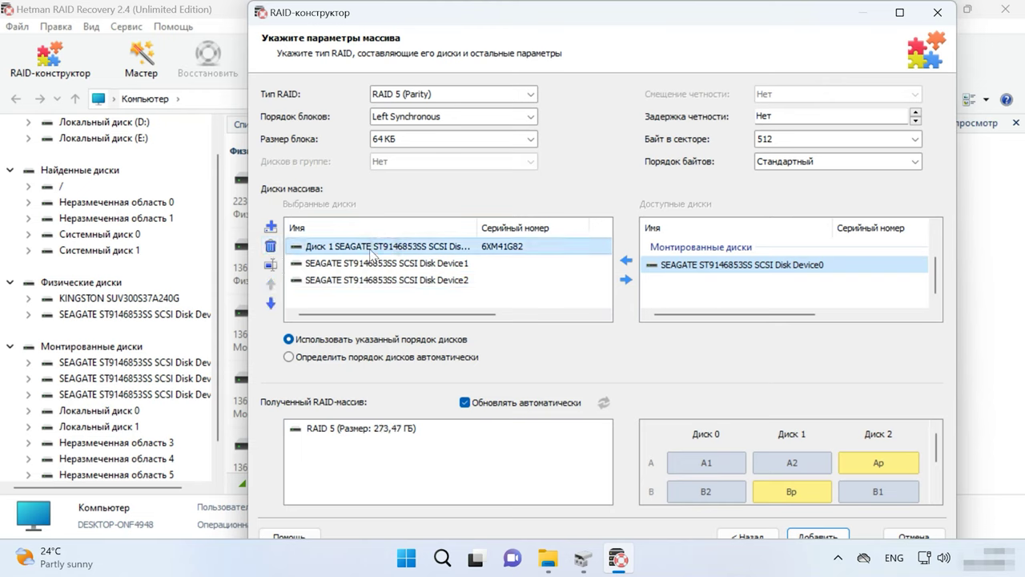
left_click(271, 265)
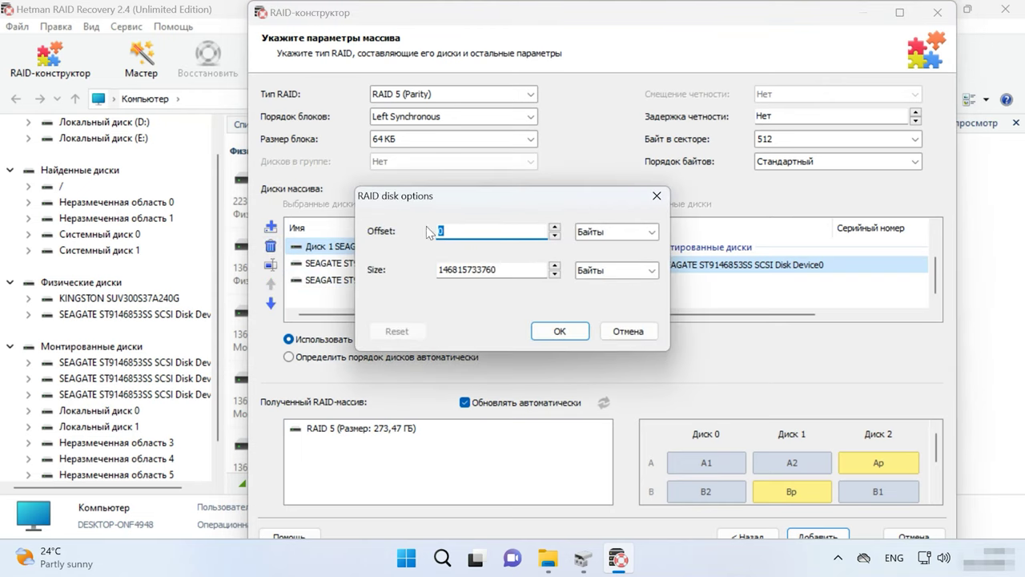
left_click(629, 331)
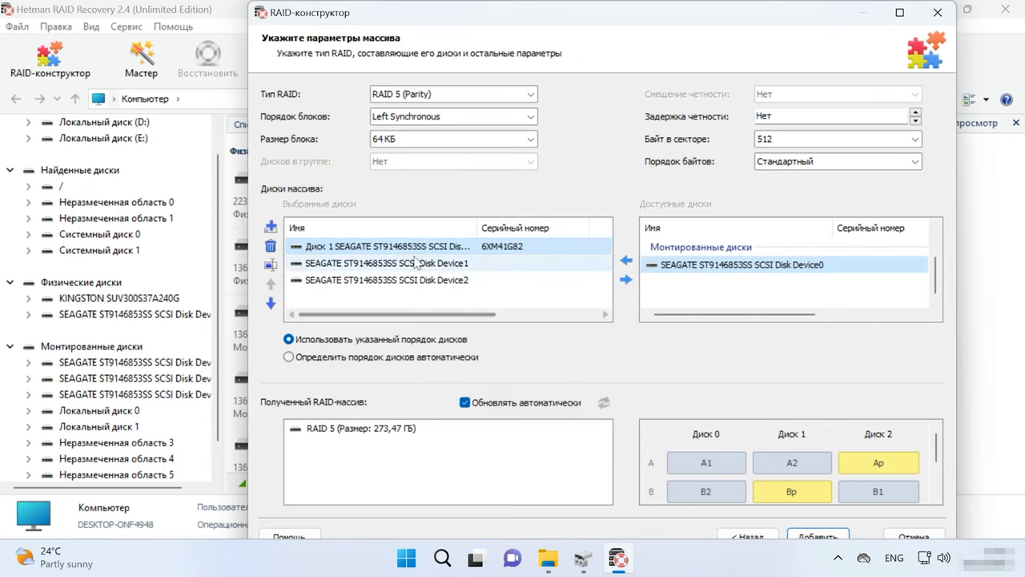
Move SEAGATE ST9146853SS SCSI Disk Device2 up to first place in the array's disk order
left_click(373, 281)
left_click(271, 283)
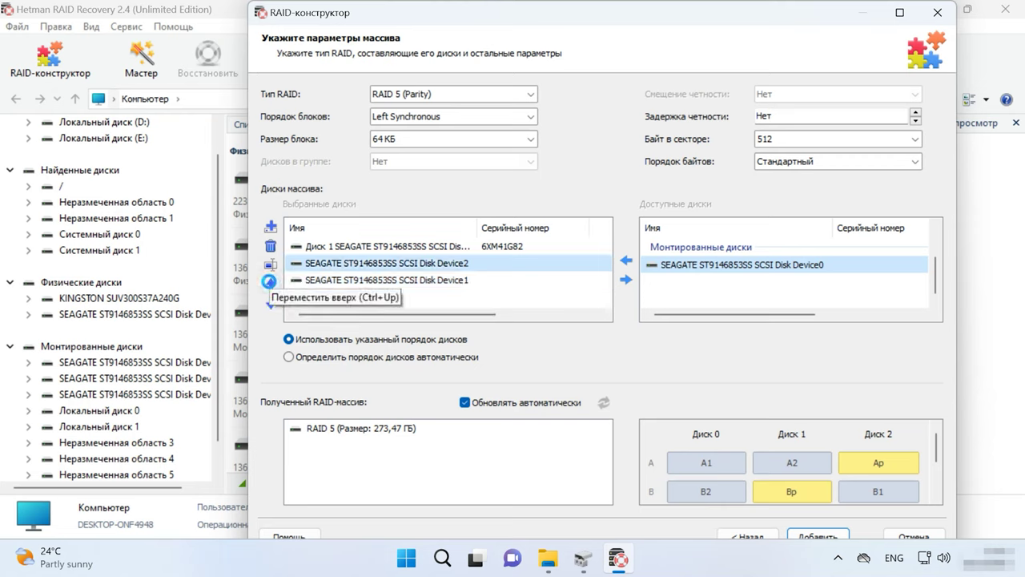
left_click(269, 283)
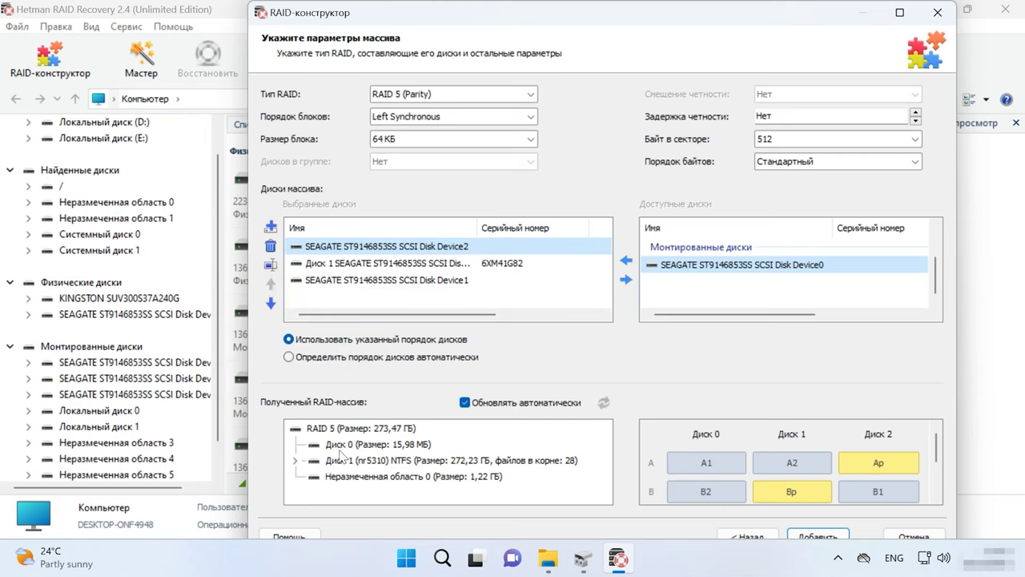
Check the folders and files on Диск 1 (nr5310) in the resulting array's preview, and add the assembled RAID 5 array
left_click(293, 460)
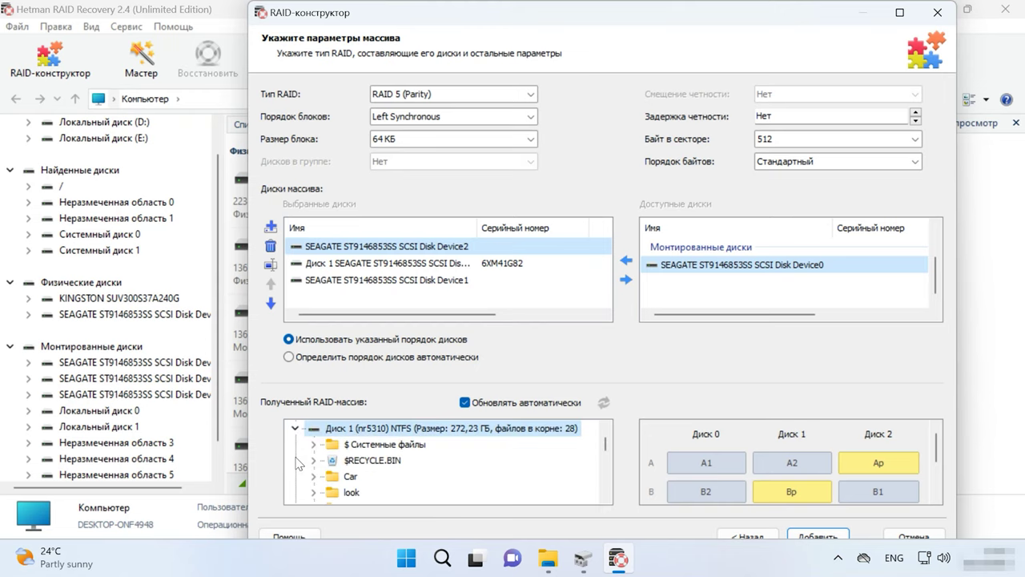
scroll(433, 494, "down", 1)
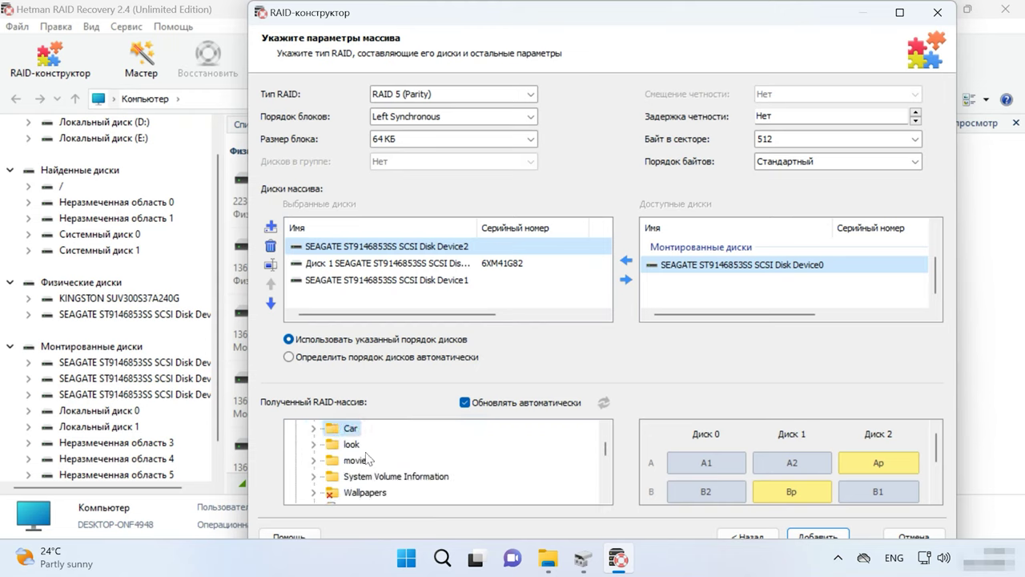
scroll(368, 458, "down", 1)
scroll(370, 479, "down", 10)
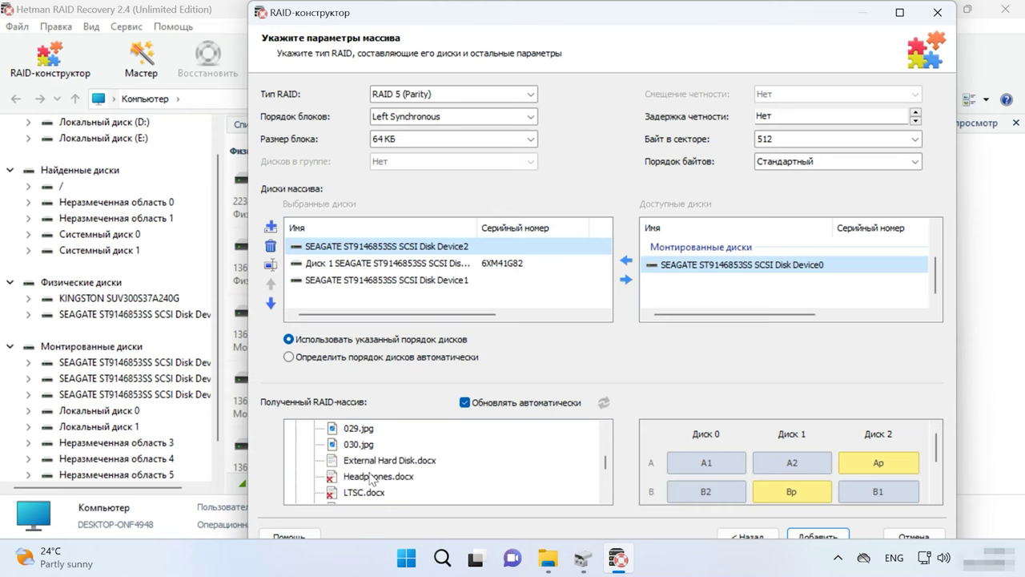
scroll(371, 479, "down", 2)
scroll(371, 479, "up", 10)
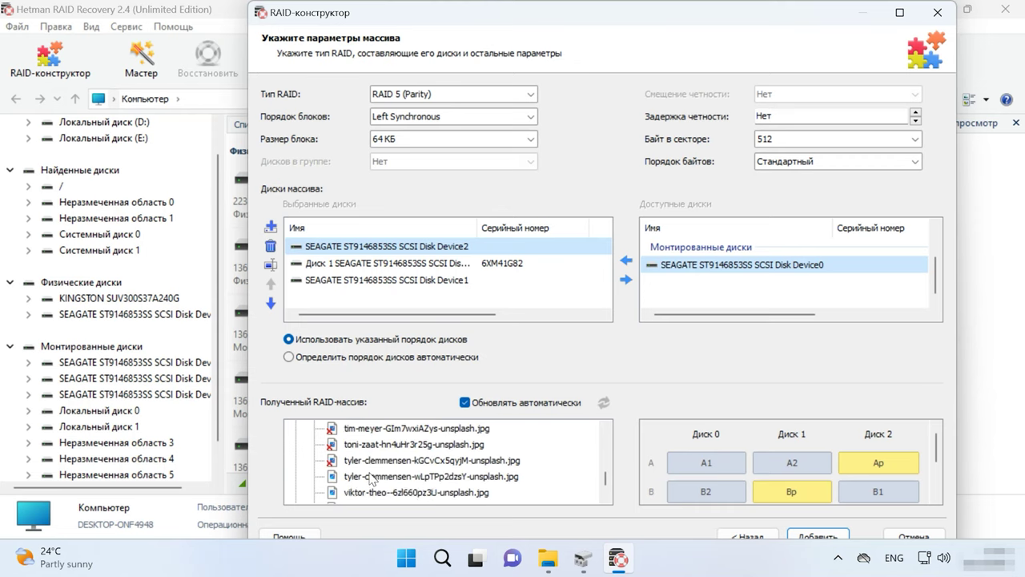
scroll(370, 479, "up", 5)
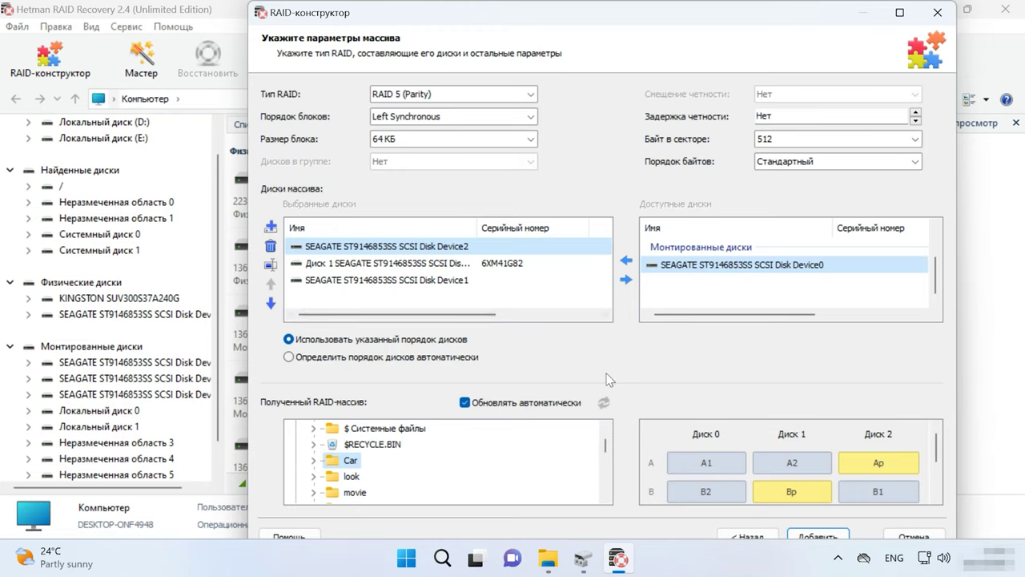
left_click(820, 536)
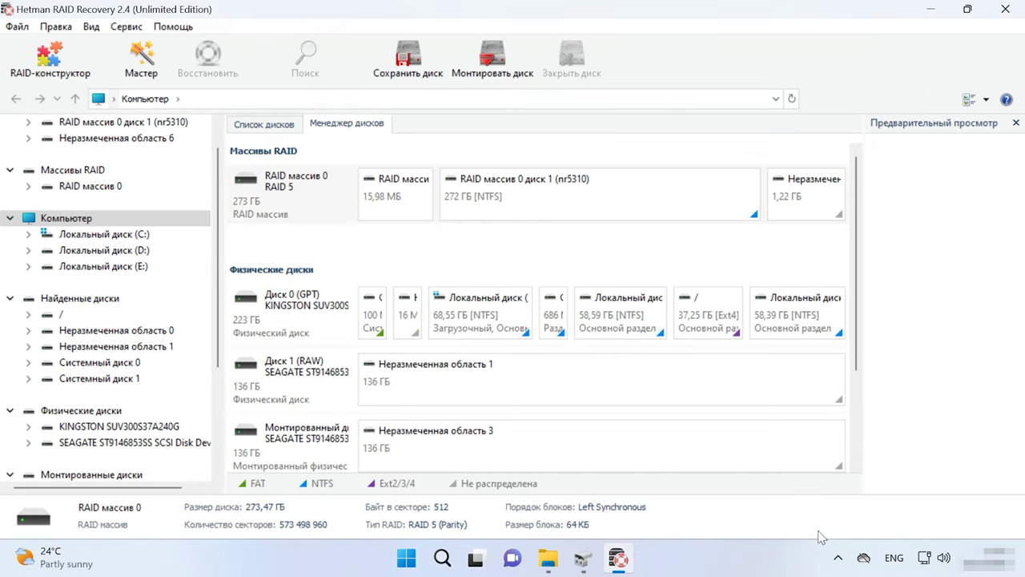
Run a quick scan (Быстрое сканирование) of the NTFS partition RAID массив 0 диск 1 (nr5310) and browse its files
left_click(326, 204)
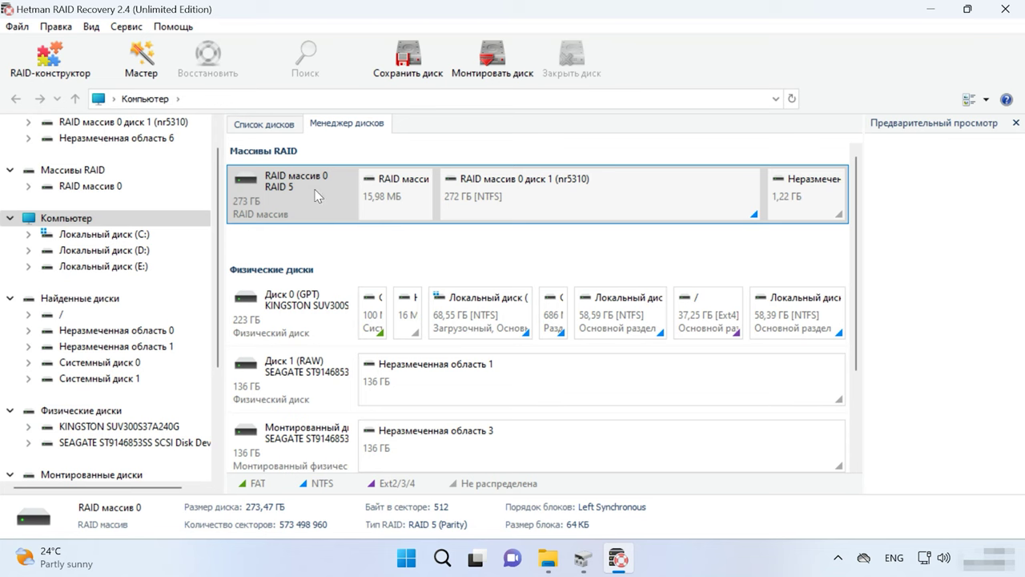
right_click(600, 200)
left_click(648, 206)
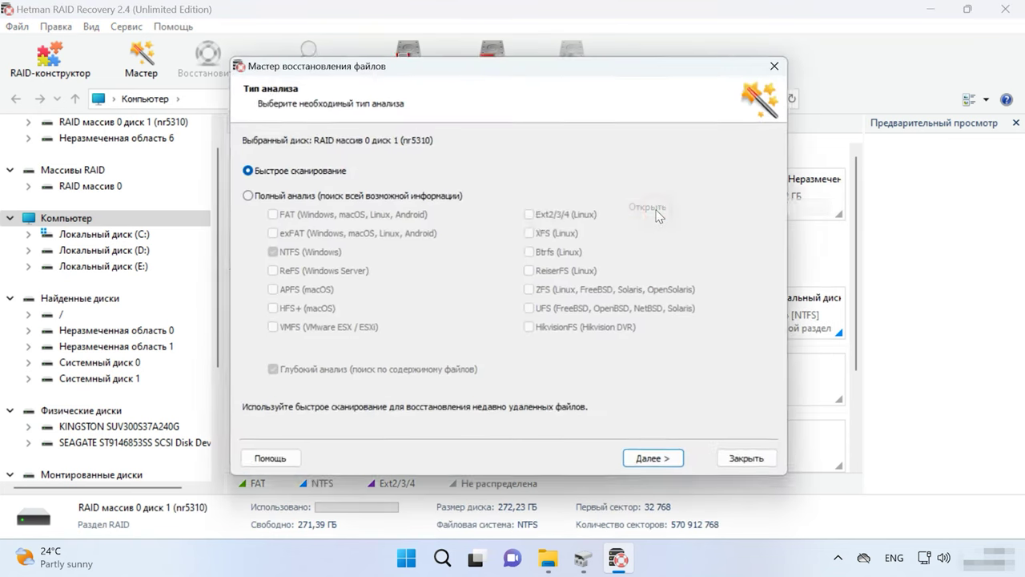
left_click(655, 467)
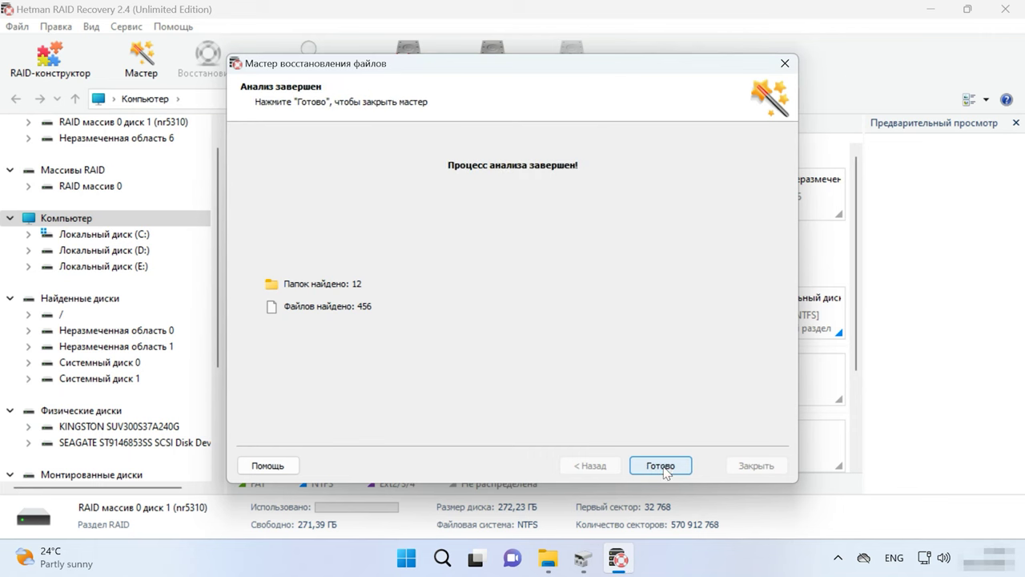
left_click(663, 467)
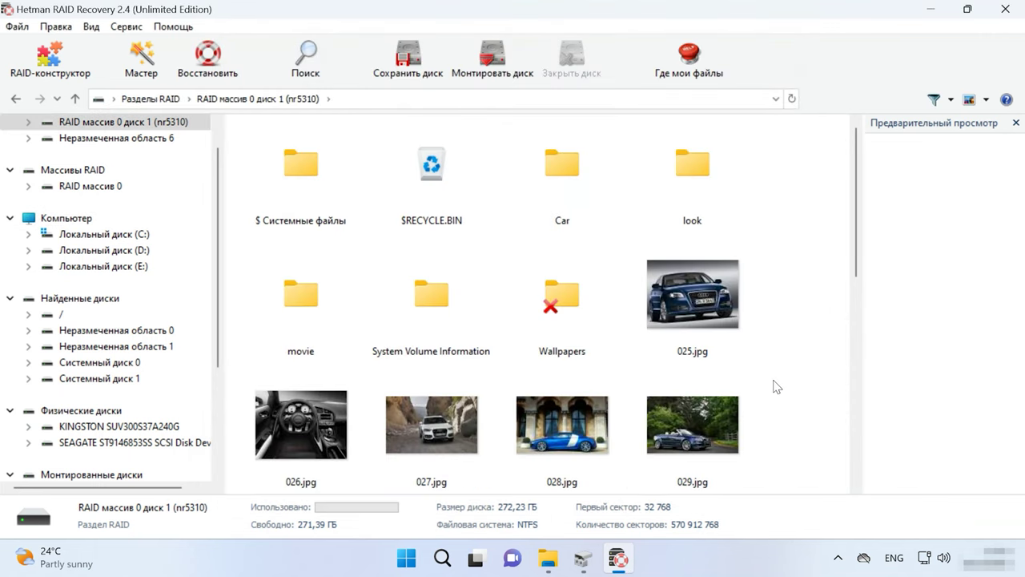
scroll(775, 387, "down", 10)
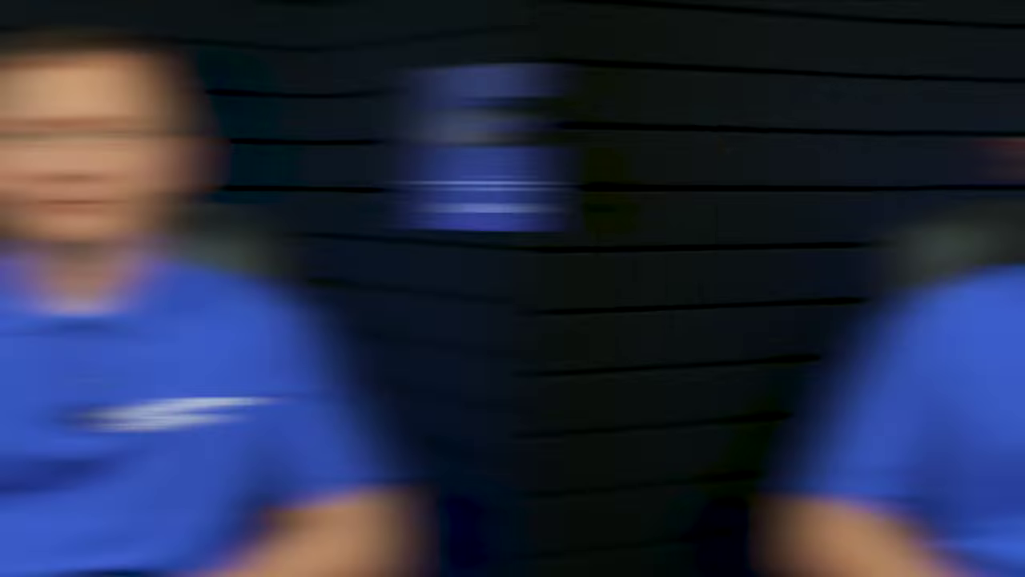